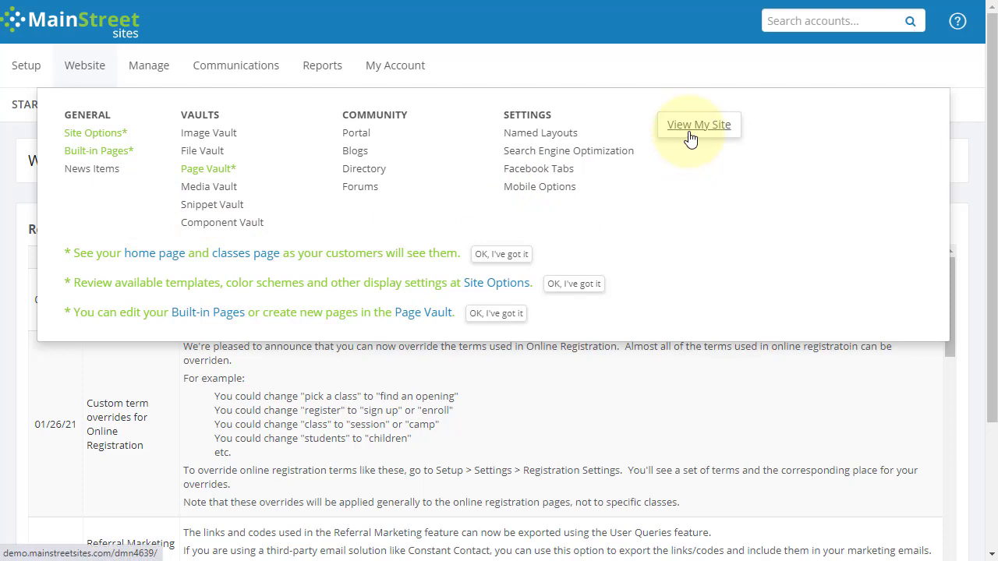
# Open the public site and look through its home page sections from the slideshow down to the contact area
pyautogui.click(689, 134)
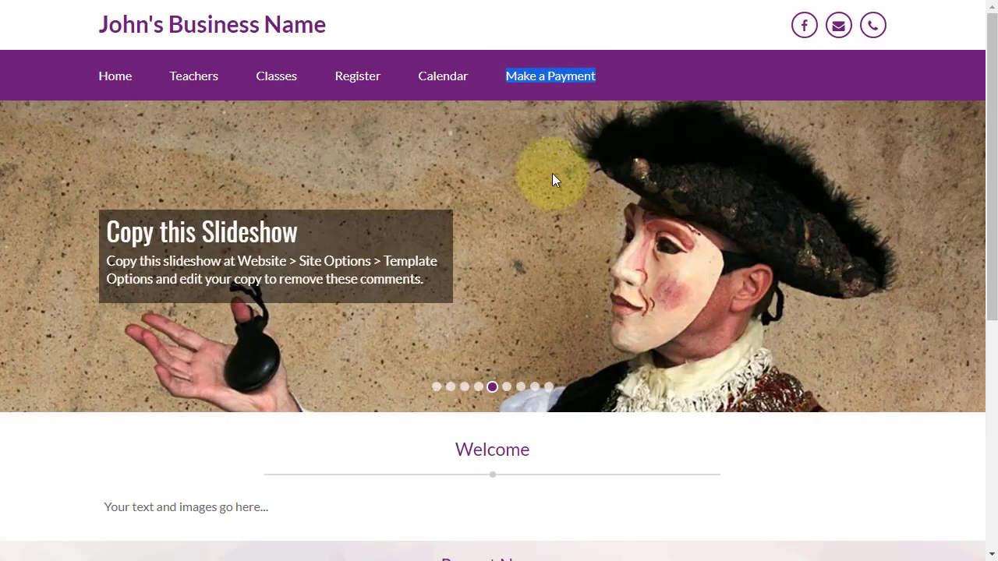
pyautogui.click(497, 46)
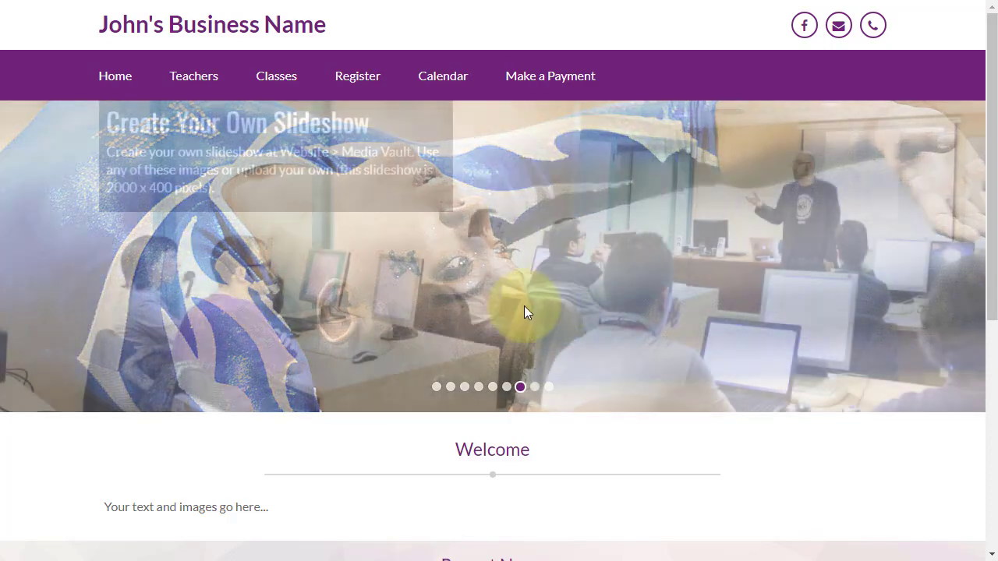
pyautogui.scroll(-2, 526, 310)
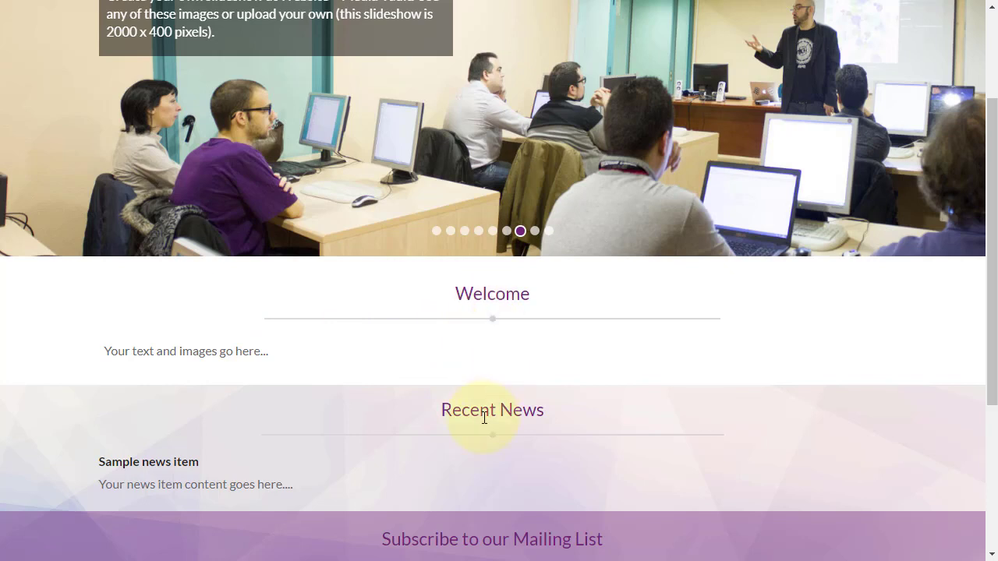
pyautogui.scroll(-2, 484, 418)
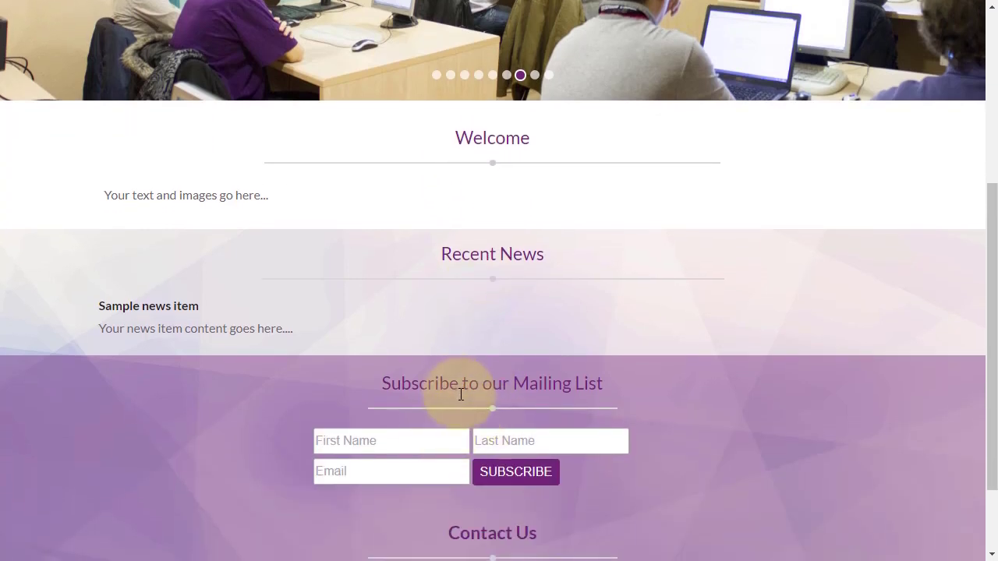
pyautogui.scroll(-1, 461, 394)
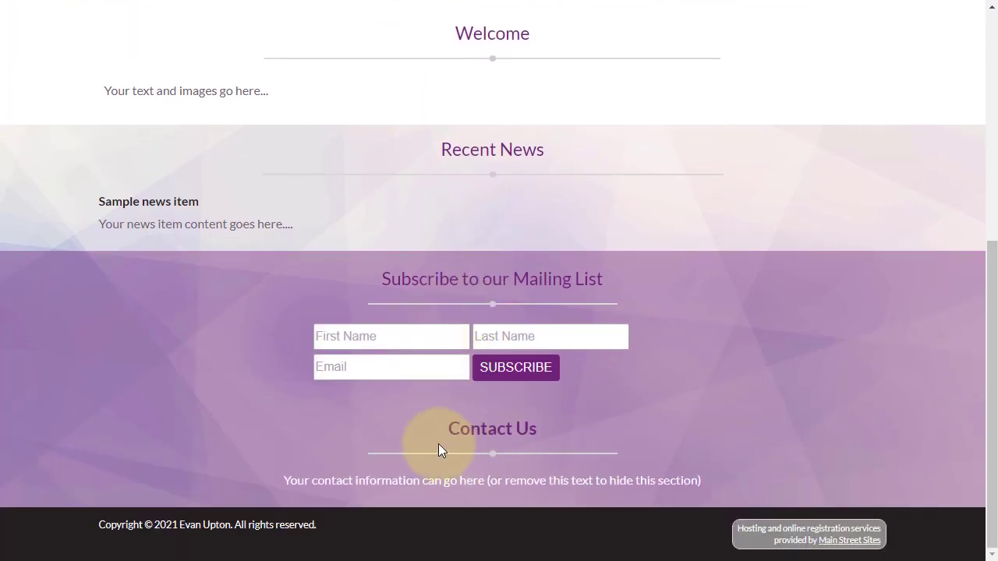
pyautogui.scroll(5, 438, 444)
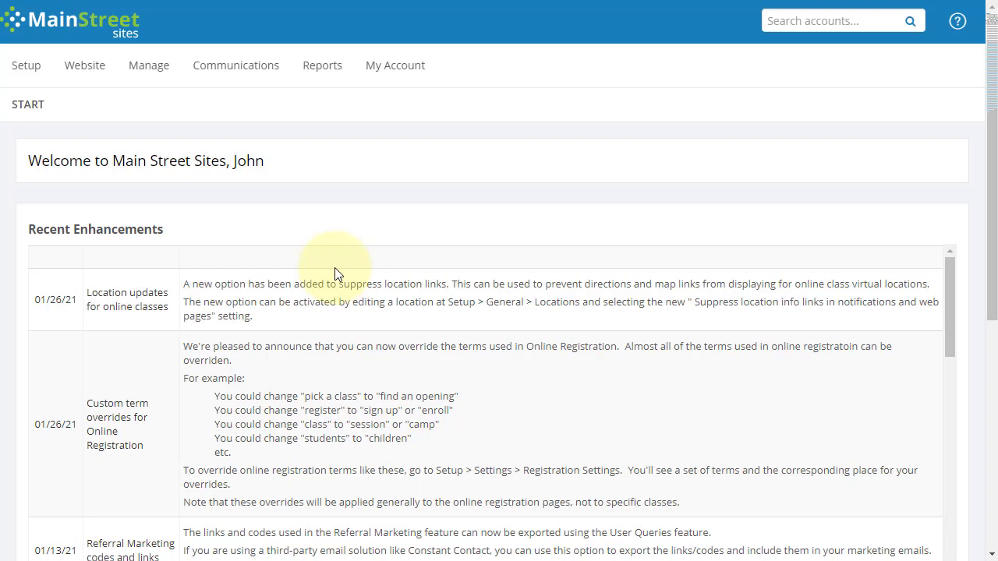
# Open the website's site options and review the available design templates and color schemes
pyautogui.moveTo(90, 62)
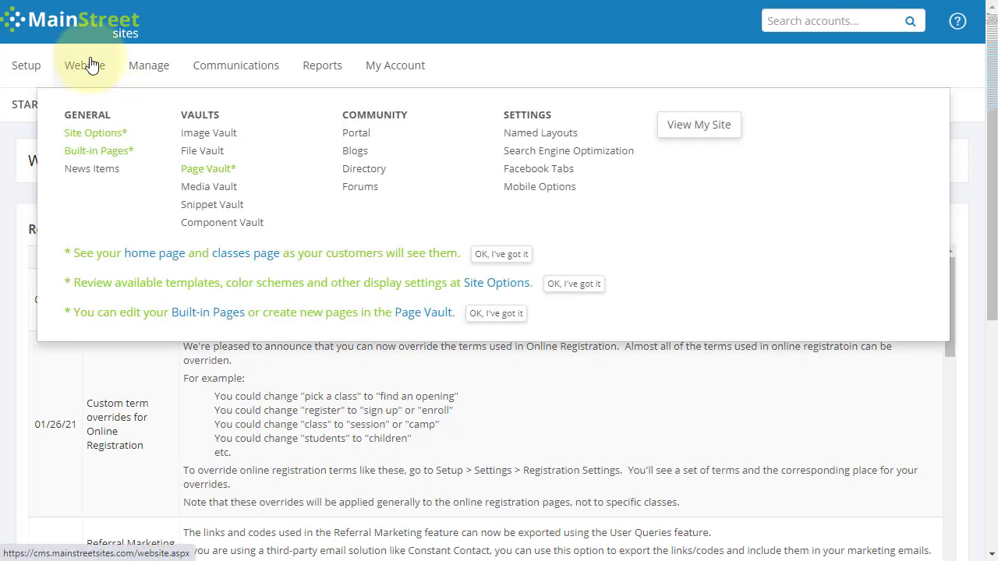
pyautogui.click(92, 140)
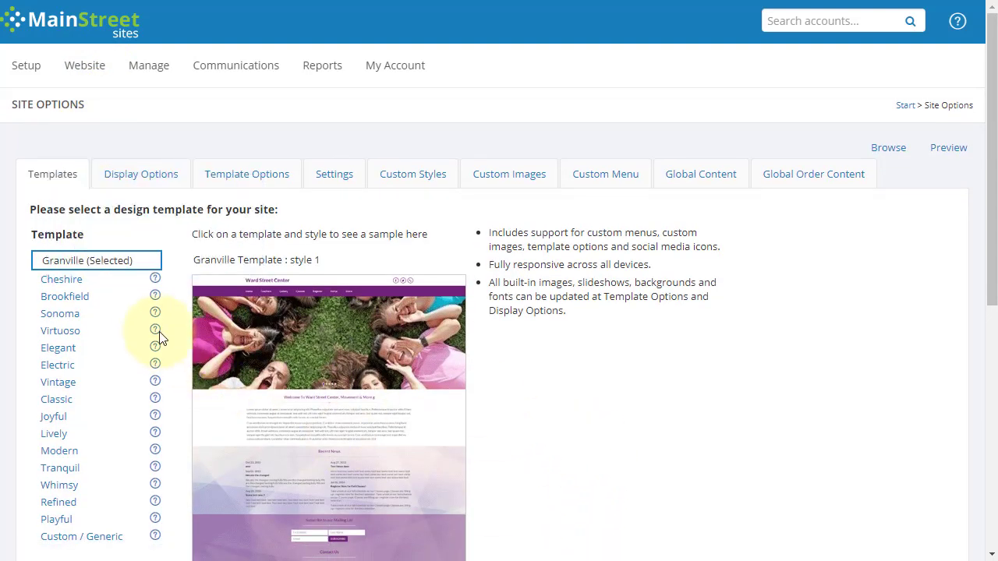
pyautogui.scroll(-3, 553, 359)
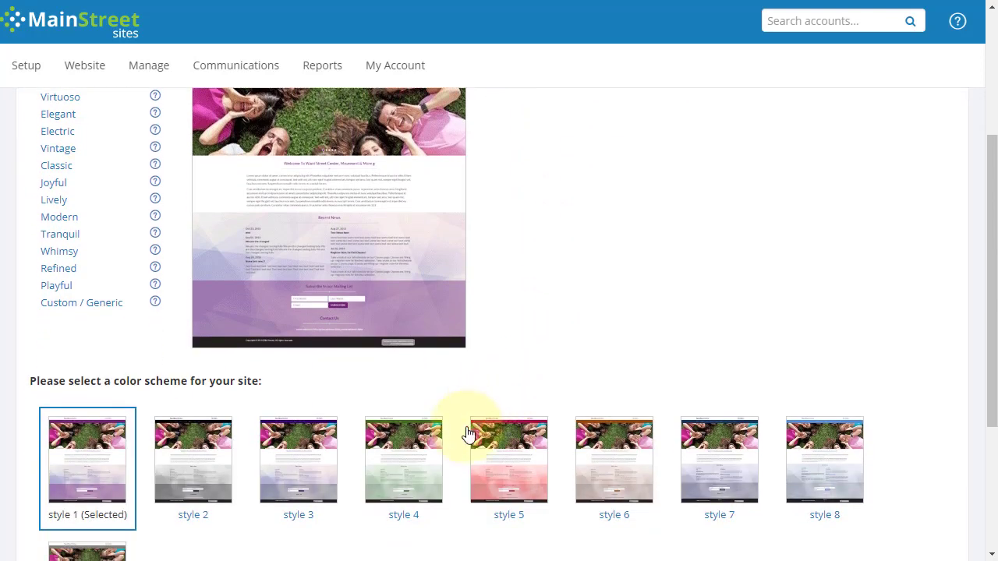
pyautogui.scroll(1, 566, 293)
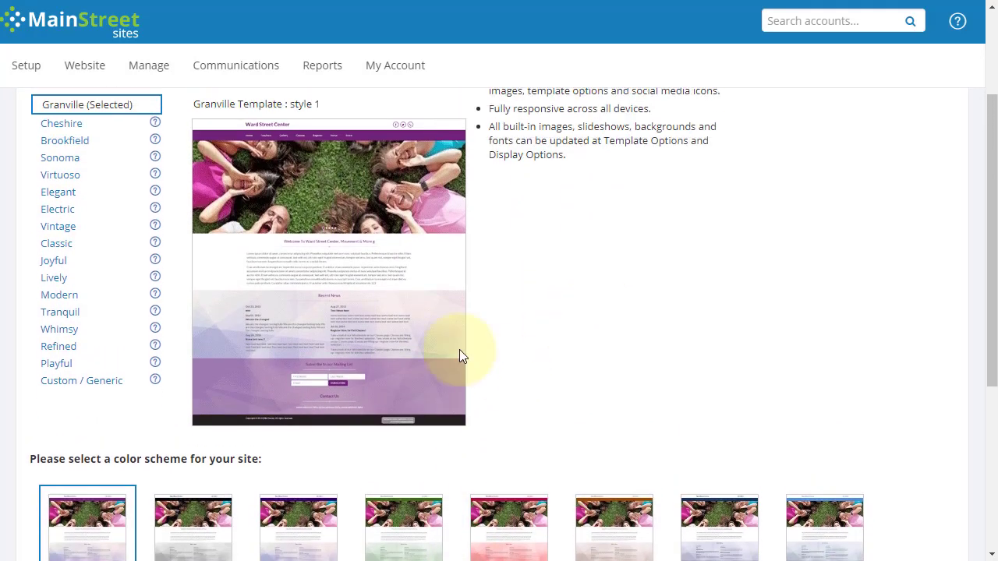
pyautogui.scroll(-1, 526, 316)
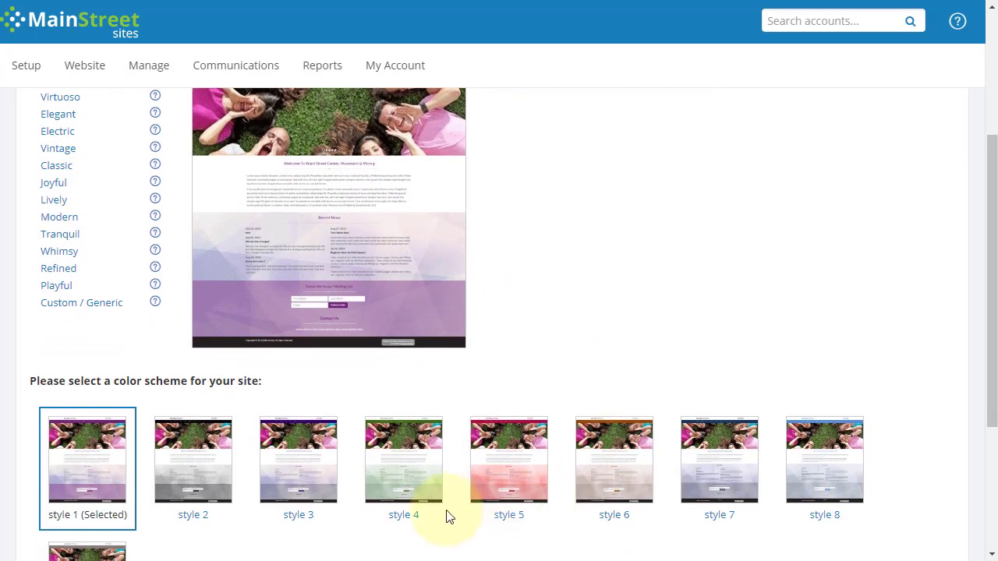
# Apply the style 4 color scheme to the Granville template, save it, and reload the public site
pyautogui.click(401, 466)
pyautogui.scroll(-2, 550, 436)
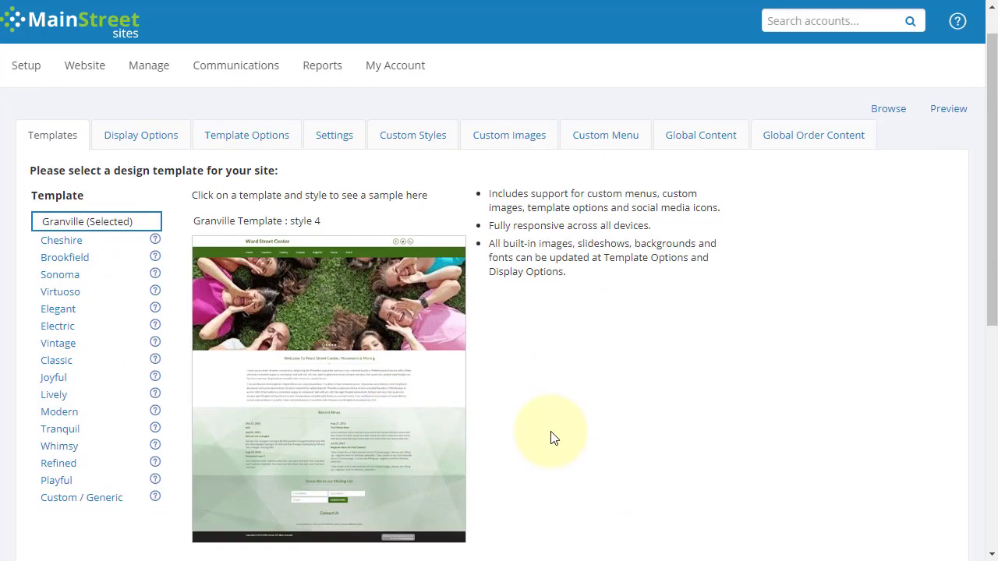
pyautogui.scroll(-4, 544, 319)
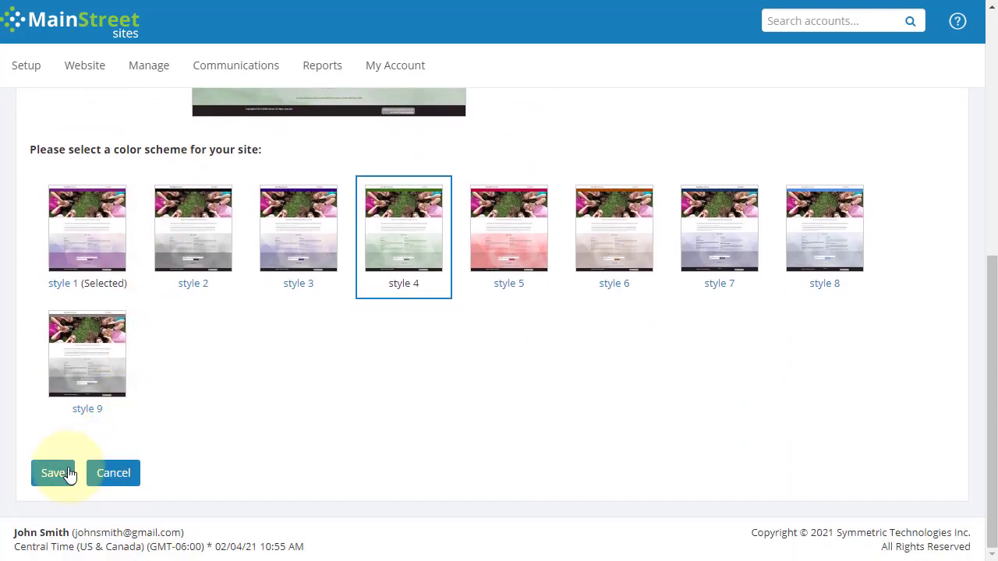
pyautogui.click(60, 473)
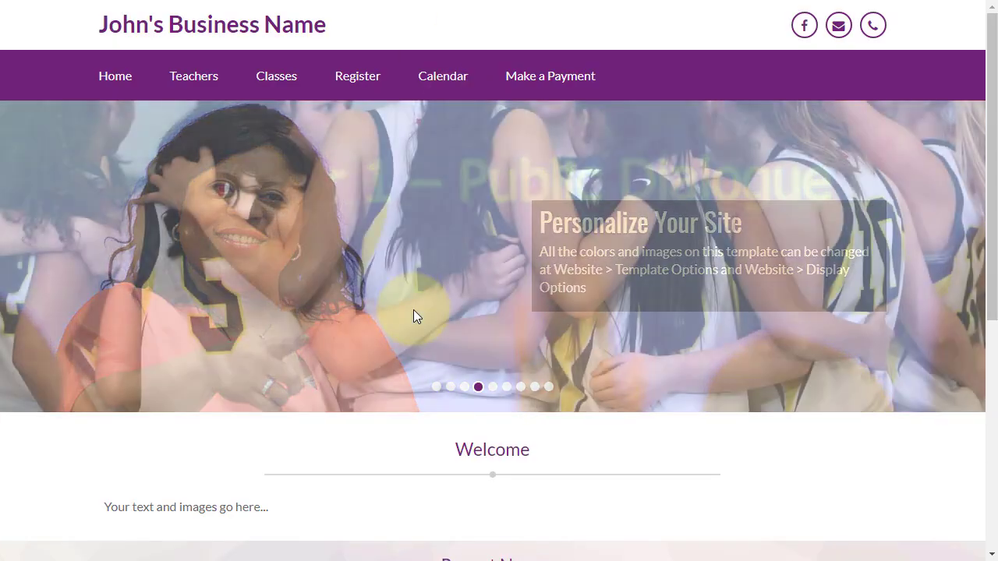
pyautogui.press('F5')
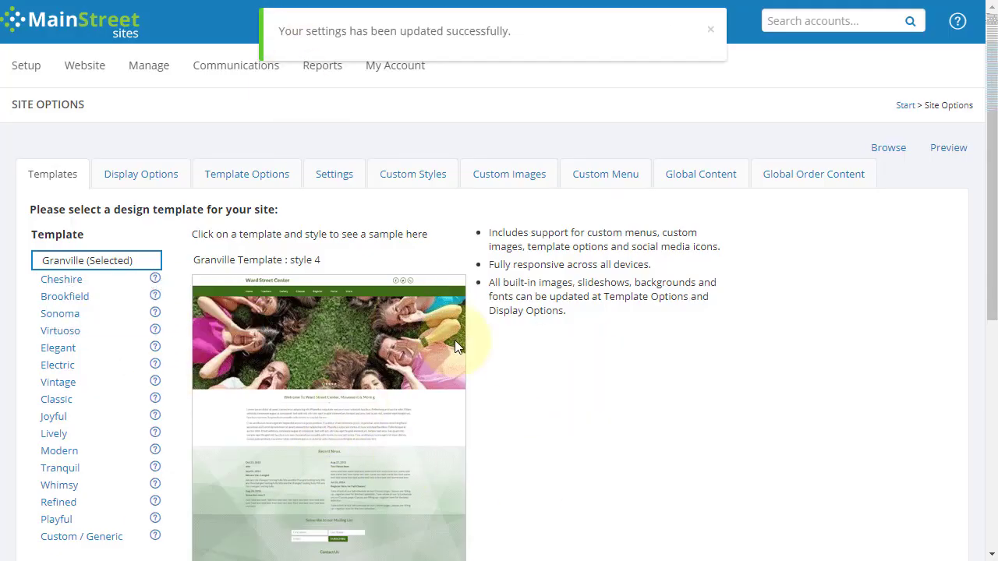
# Switch the site design to the Cheshire template with the style 6 color scheme and save the settings
pyautogui.scroll(-1, 572, 372)
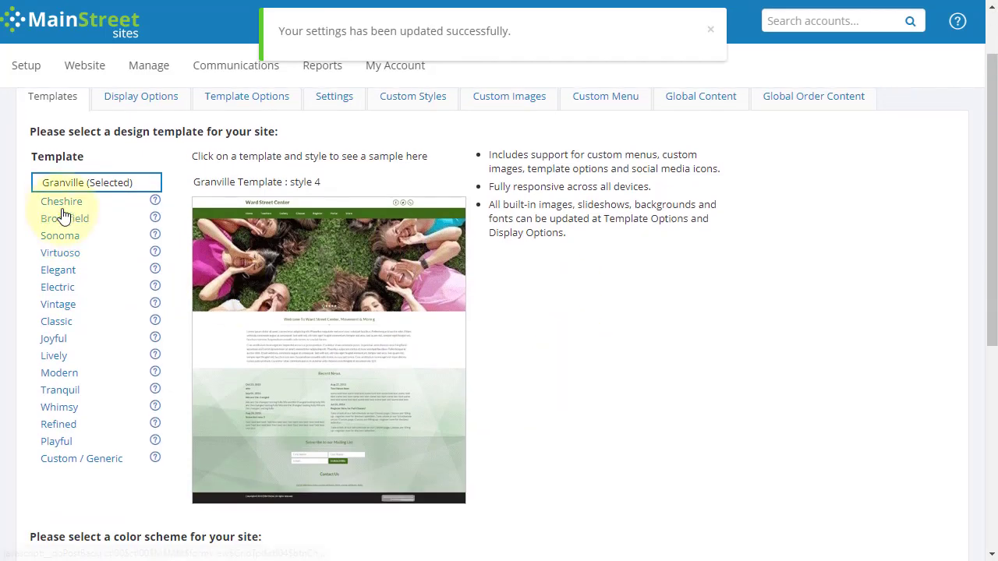
pyautogui.click(62, 206)
pyautogui.scroll(-3, 467, 413)
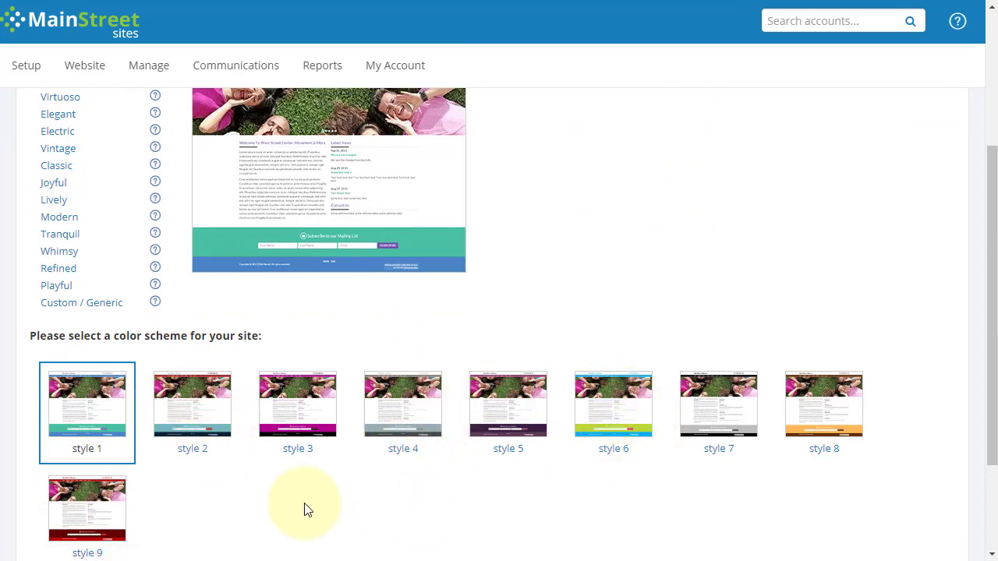
pyautogui.click(593, 411)
pyautogui.scroll(-5, 211, 452)
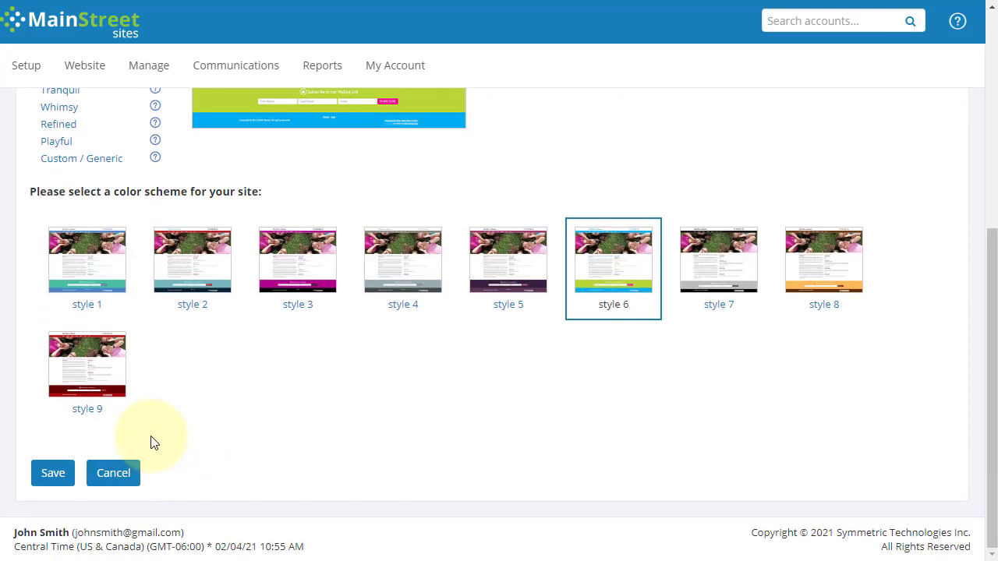
pyautogui.click(53, 477)
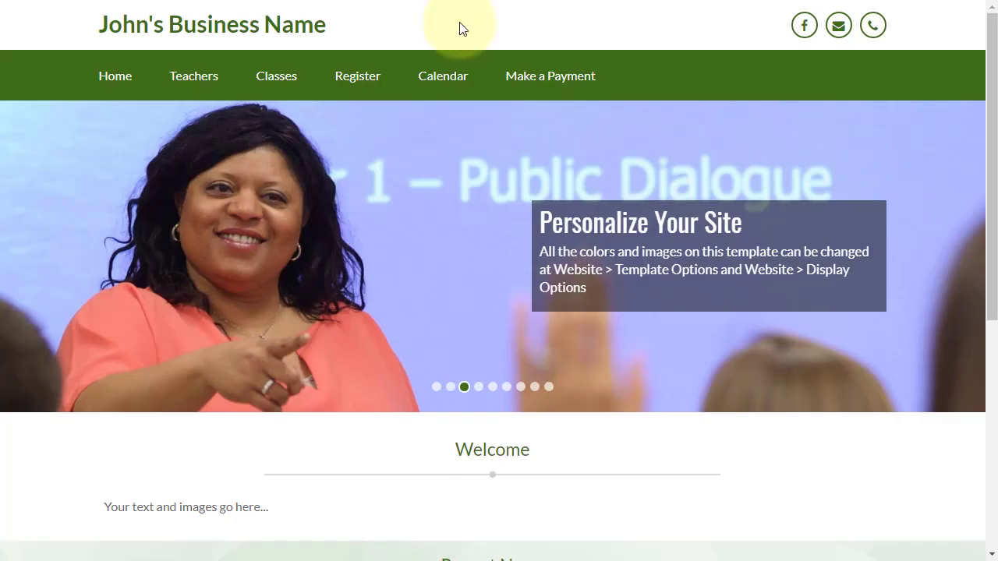
# Reload the public site to examine the new template's home page, and return to the site options
pyautogui.press('F5')
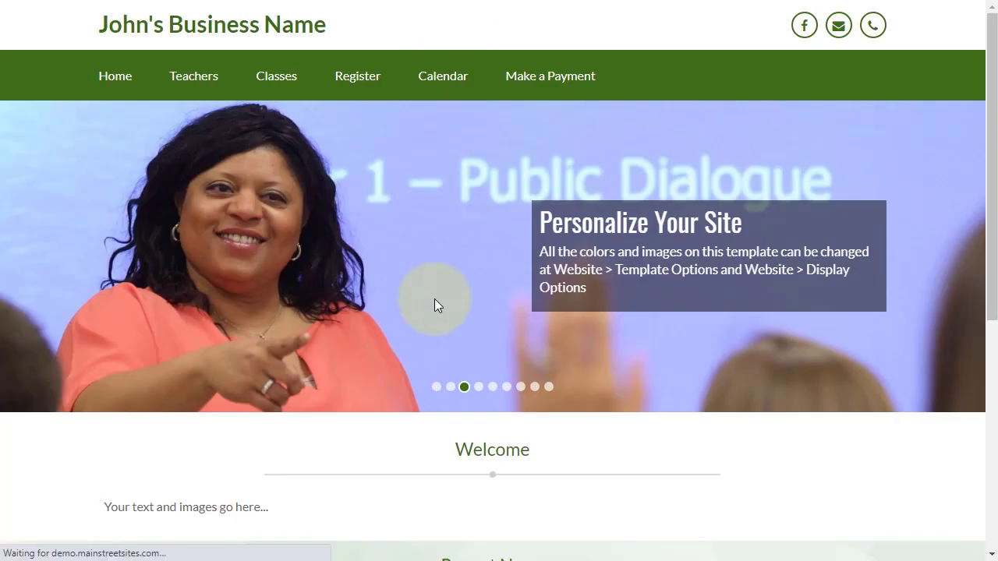
pyautogui.scroll(-5, 445, 281)
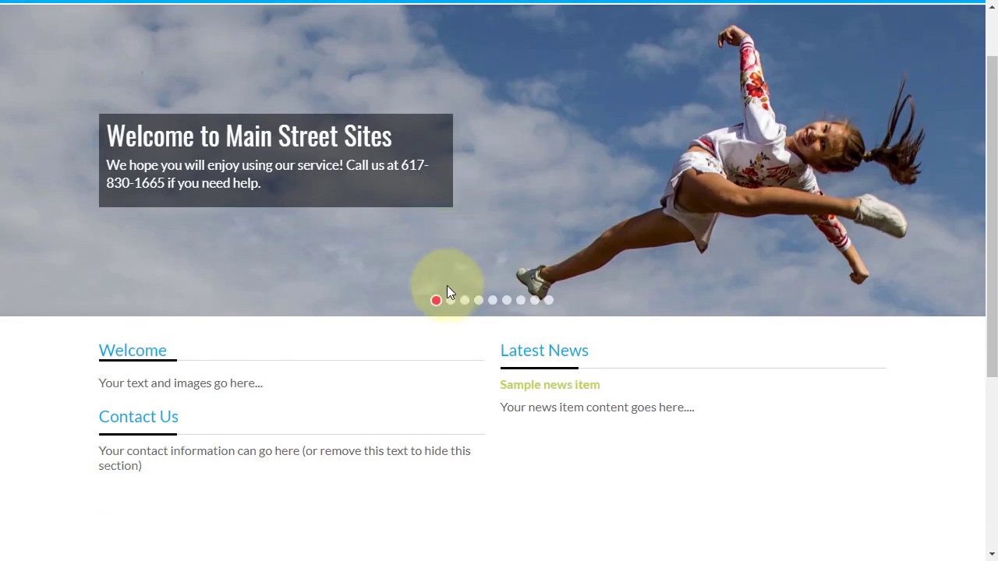
pyautogui.scroll(5, 447, 292)
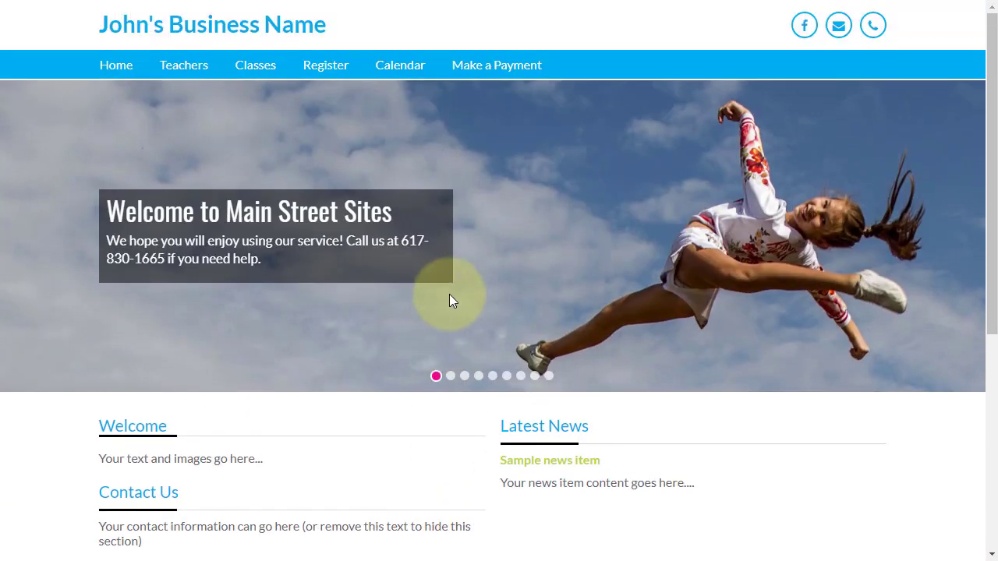
pyautogui.hotkey('ctrl', 'shift', 'Tab')
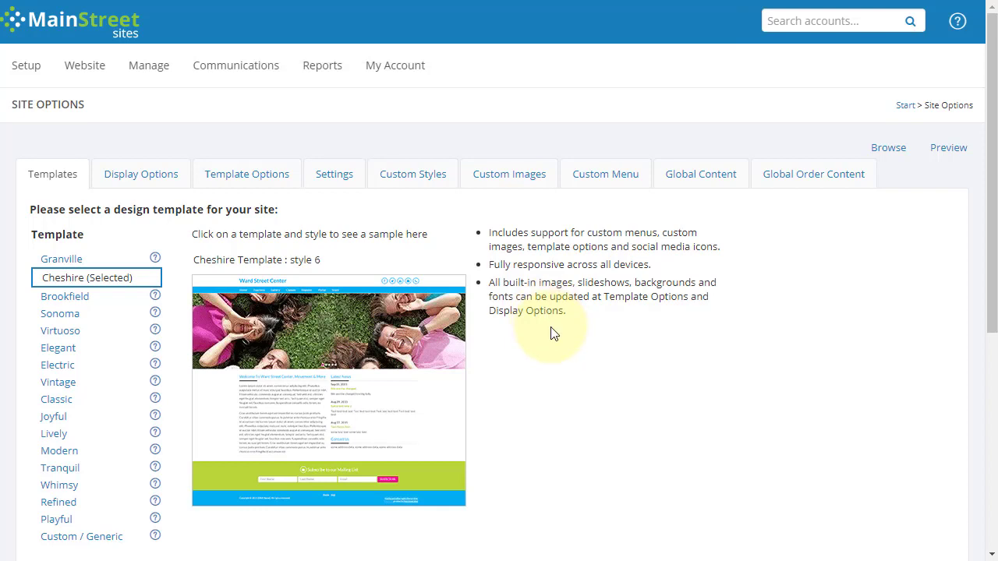
pyautogui.click(522, 0)
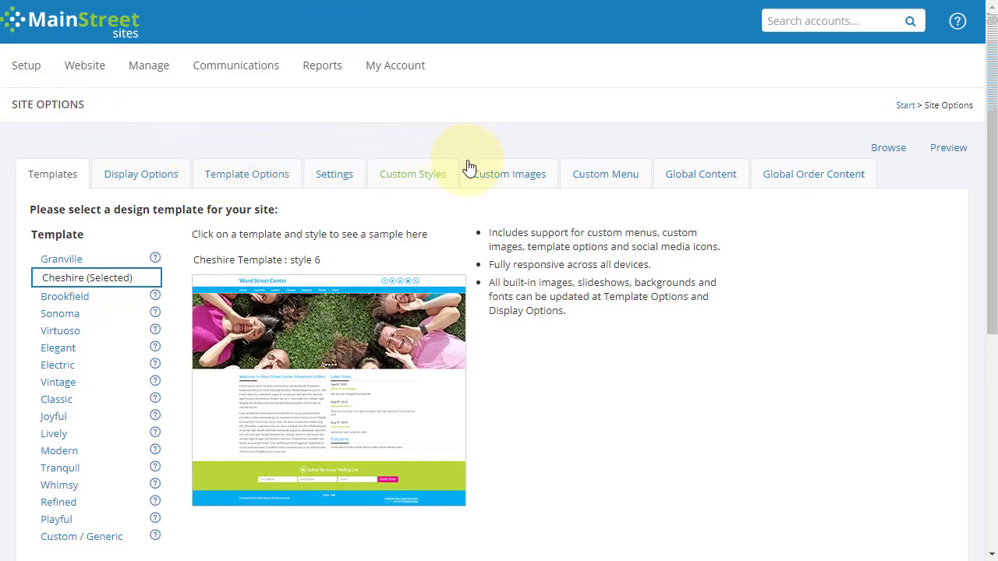
# Delete the Make a Payment item from the custom menu and move Teachers between Register and Calendar
pyautogui.click(594, 181)
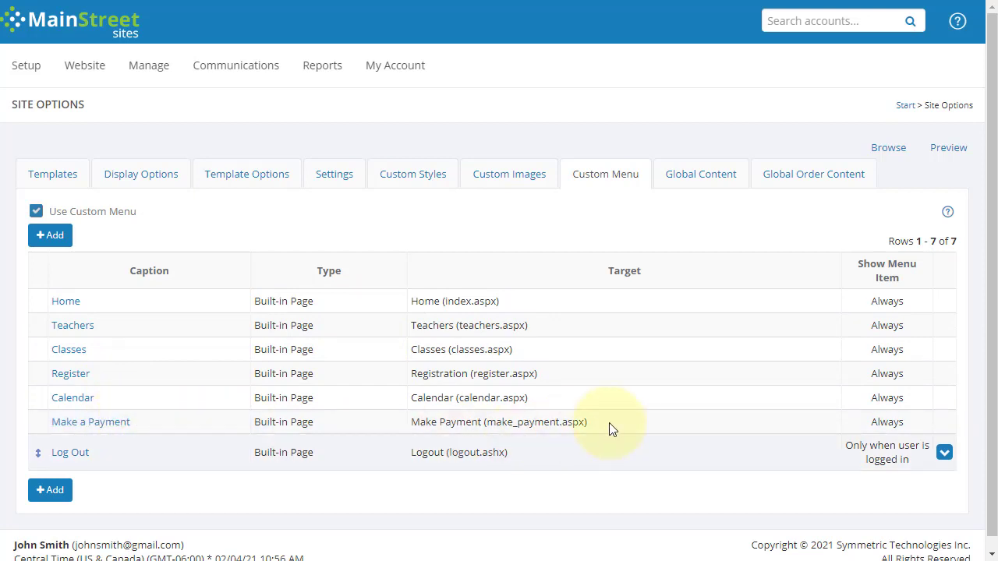
pyautogui.click(944, 423)
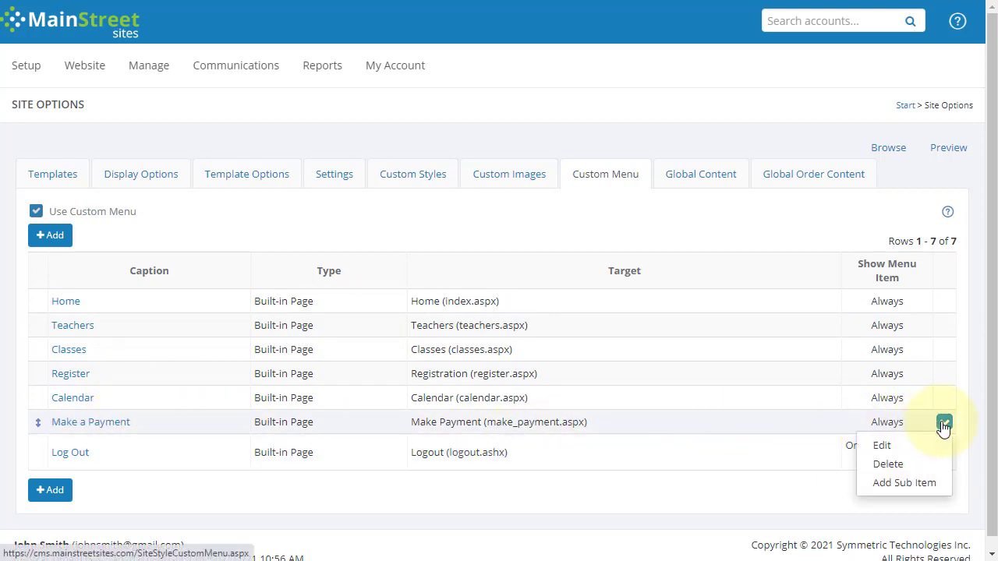
pyautogui.click(893, 464)
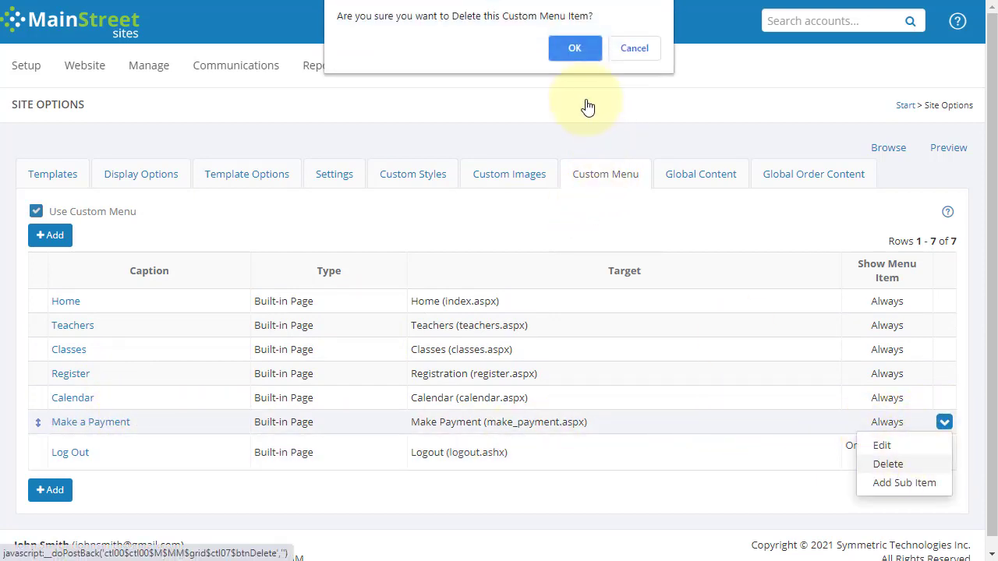
pyautogui.click(574, 49)
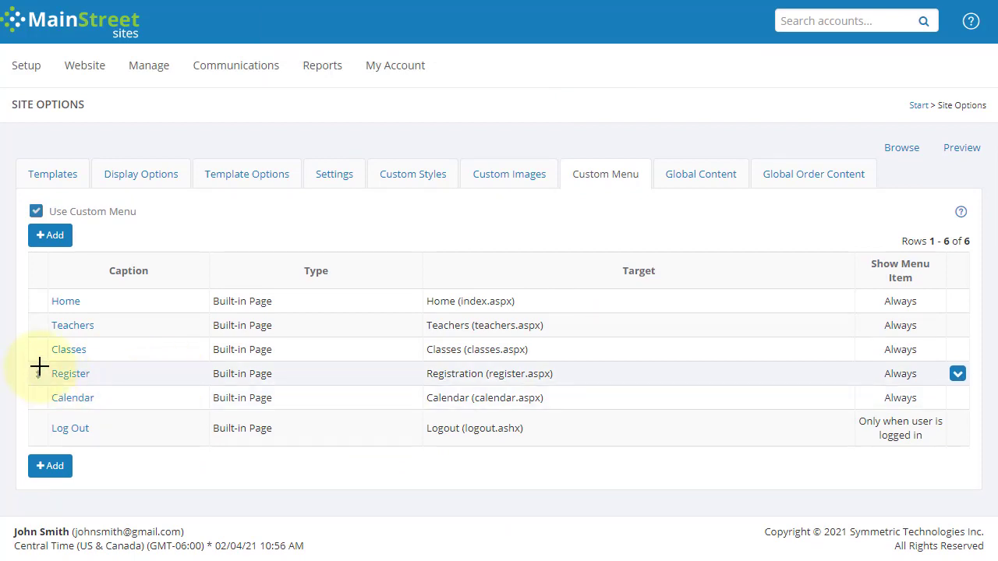
pyautogui.moveTo(43, 325); pyautogui.dragTo(39, 392)
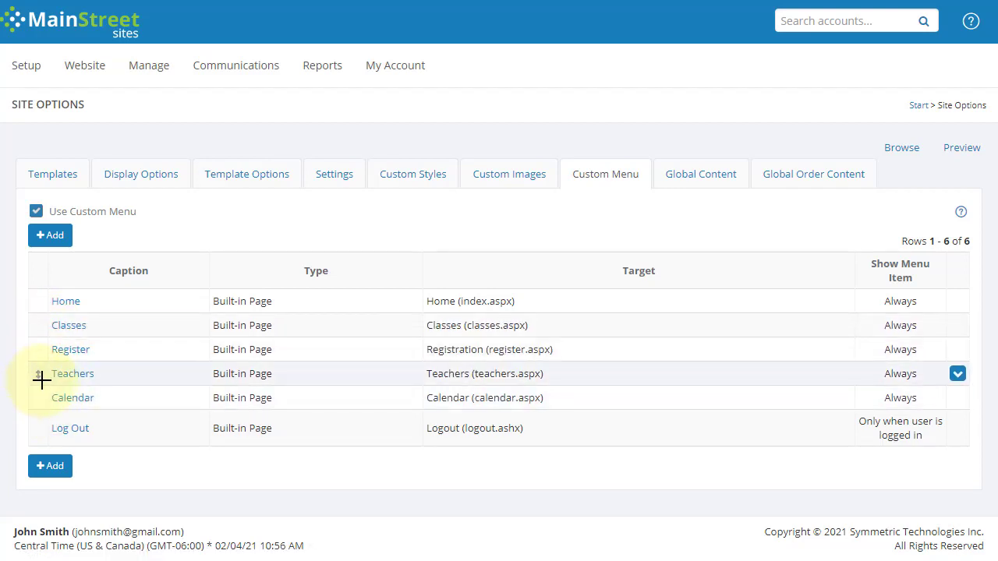
# Change the Teachers menu item's caption to Our Team, save it, and reload the public site to check the menu
pyautogui.click(73, 379)
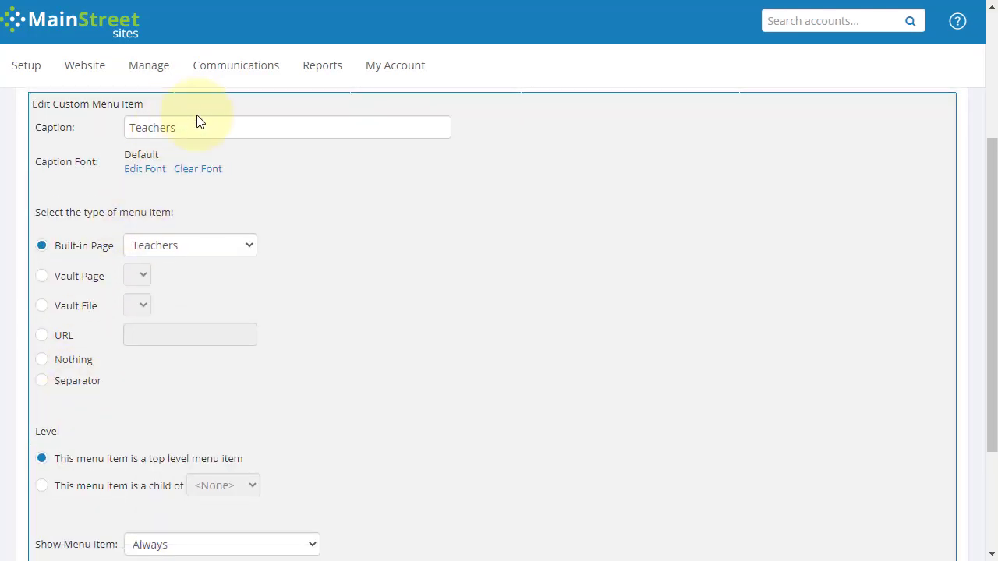
pyautogui.moveTo(198, 127); pyautogui.dragTo(111, 110)
pyautogui.write('Staff')
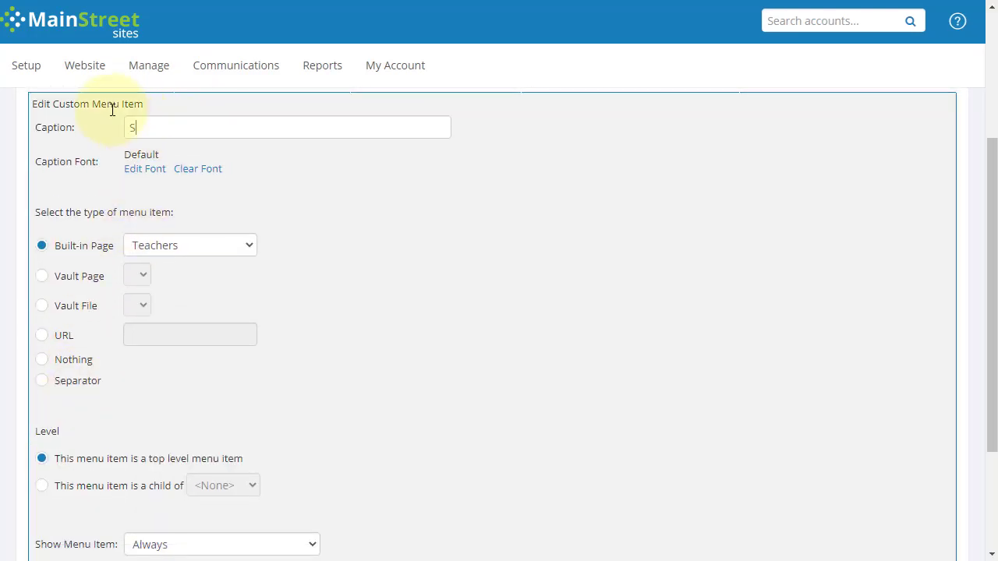
pyautogui.press('BackSpace')
pyautogui.press('BackSpace')
pyautogui.press('BackSpace')
pyautogui.write('Our Team')
pyautogui.scroll(-3, 312, 288)
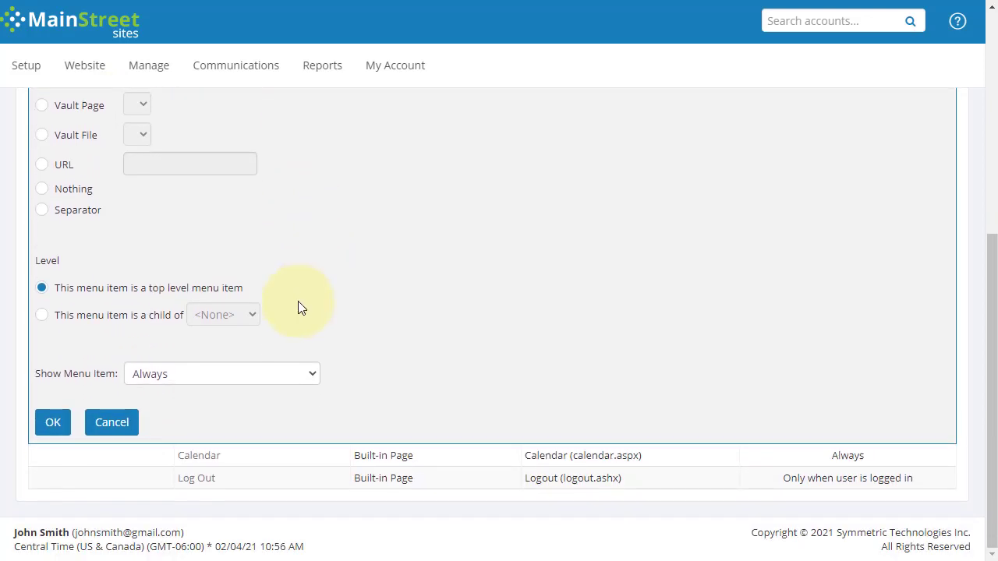
pyautogui.click(52, 420)
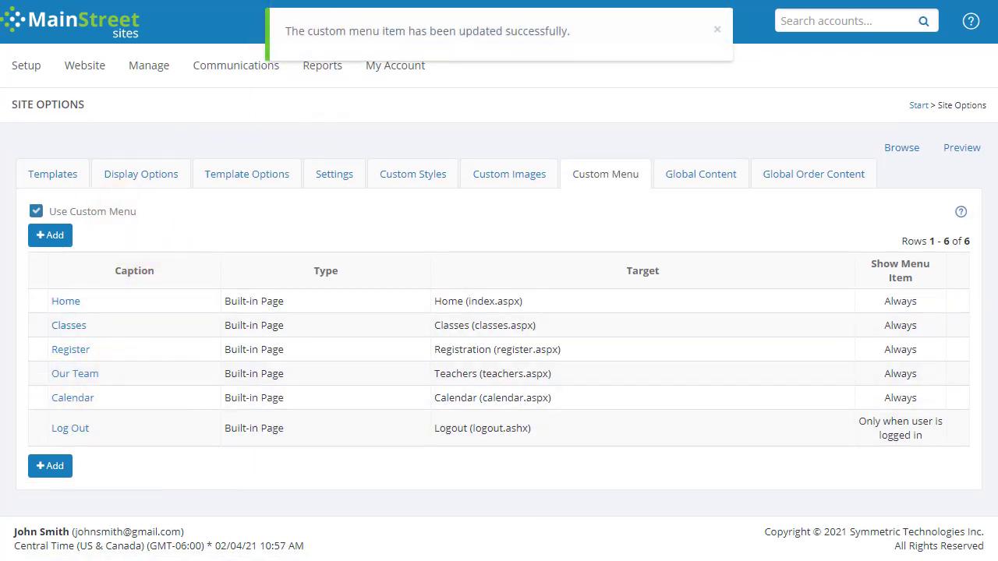
pyautogui.click(450, 0)
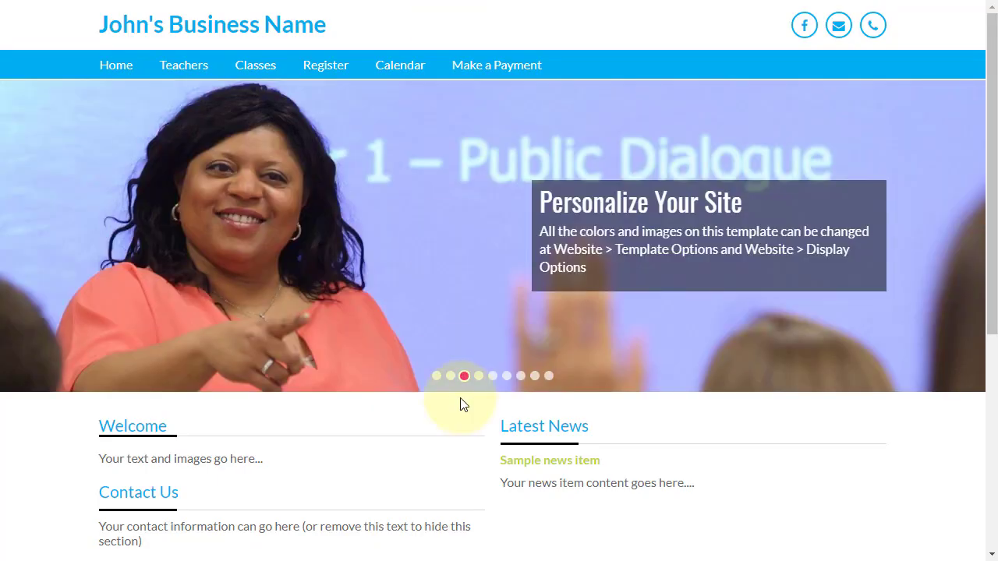
pyautogui.press('F5')
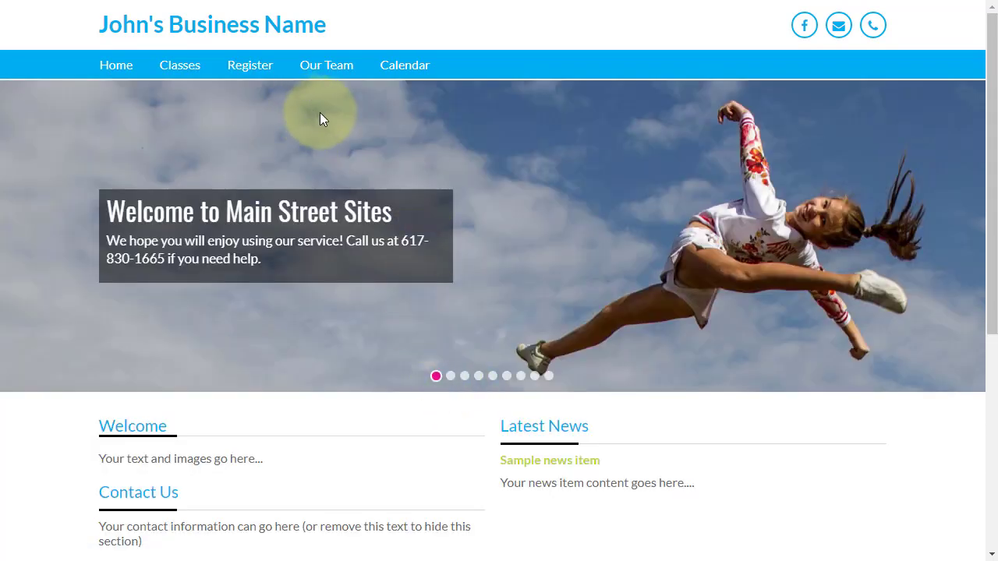
# Open the public site's Our Team page, and examine the caption and built-in page choices of the Classes custom menu item
pyautogui.click(332, 69)
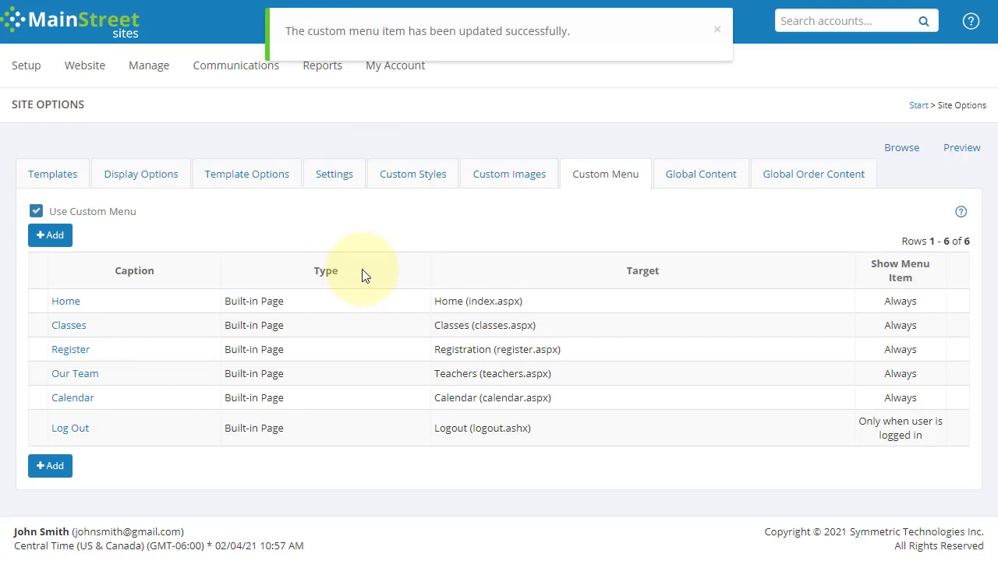
pyautogui.click(70, 327)
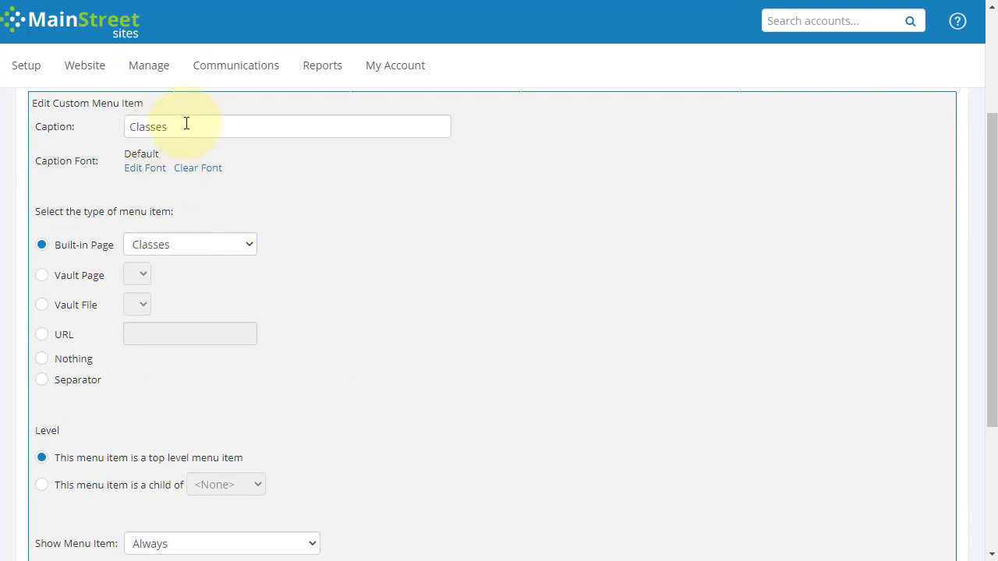
pyautogui.moveTo(186, 123); pyautogui.dragTo(127, 111)
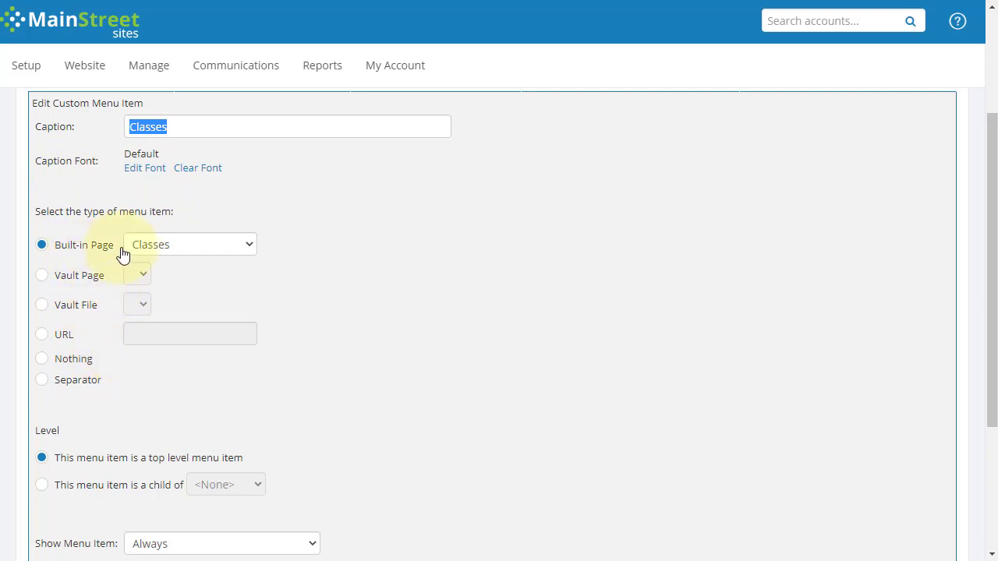
pyautogui.click(223, 246)
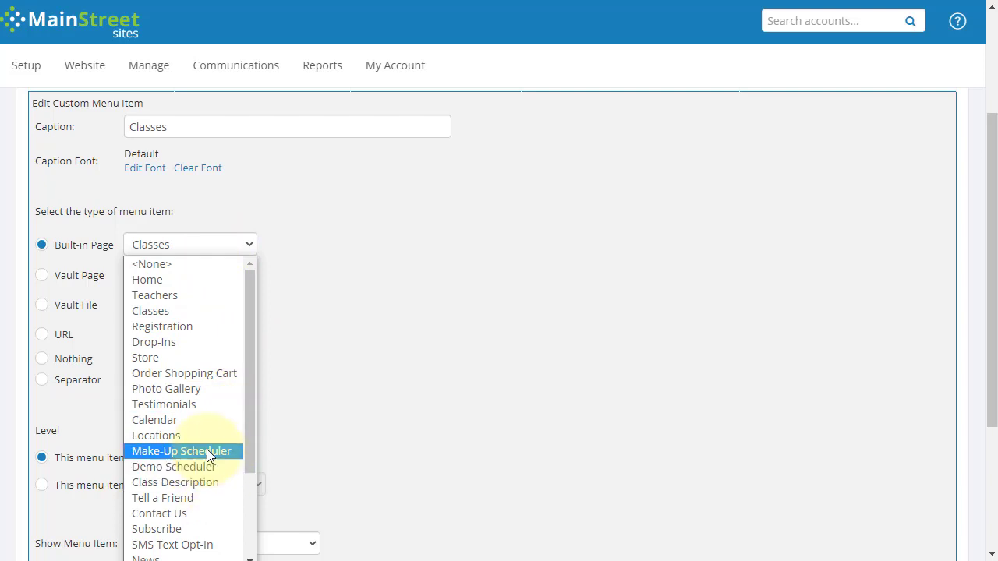
pyautogui.moveTo(254, 414); pyautogui.dragTo(251, 486)
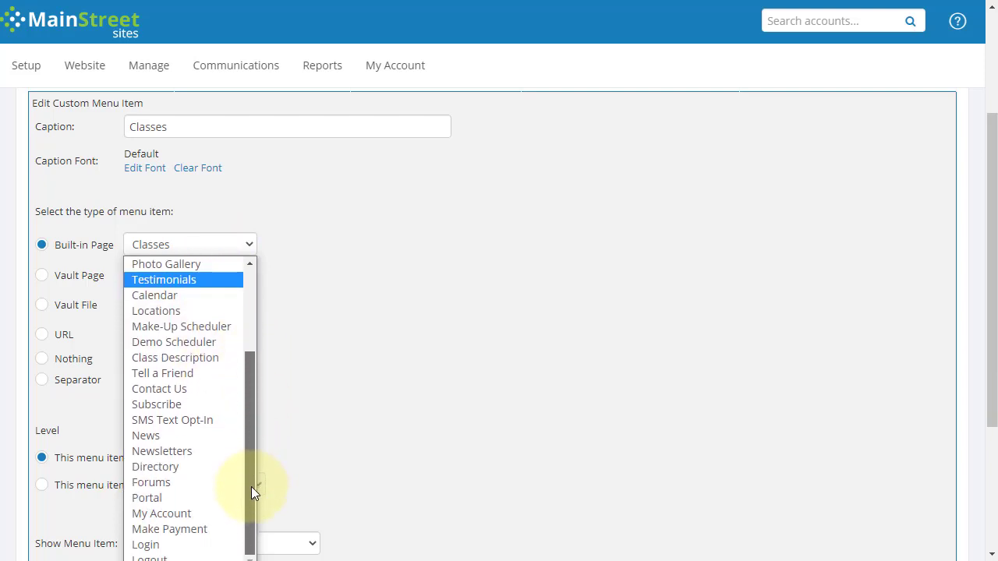
pyautogui.moveTo(250, 486); pyautogui.dragTo(248, 343)
pyautogui.click(340, 238)
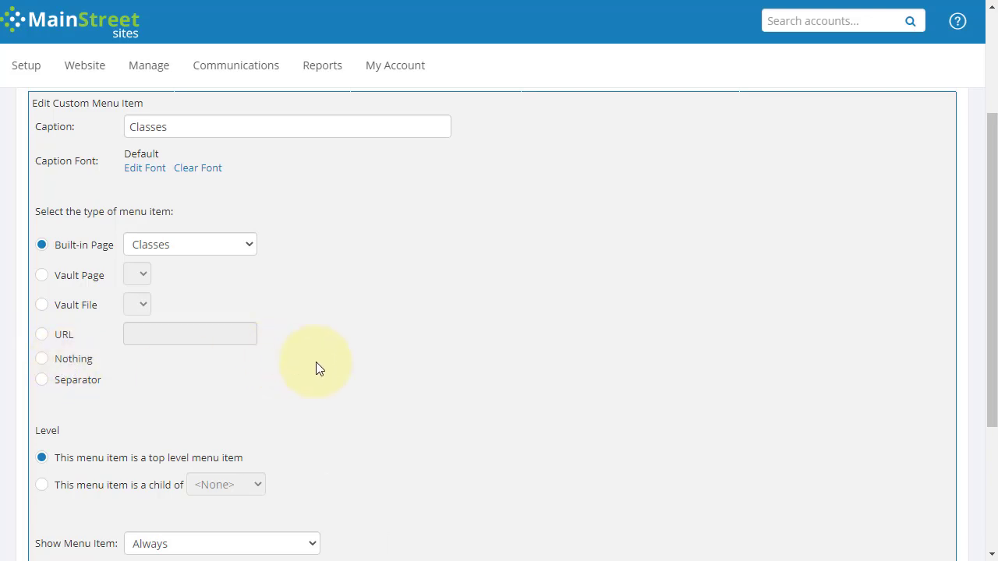
# Examine the parent item choices and Show Menu Item options for Classes, and cancel the edit
pyautogui.scroll(-1, 339, 335)
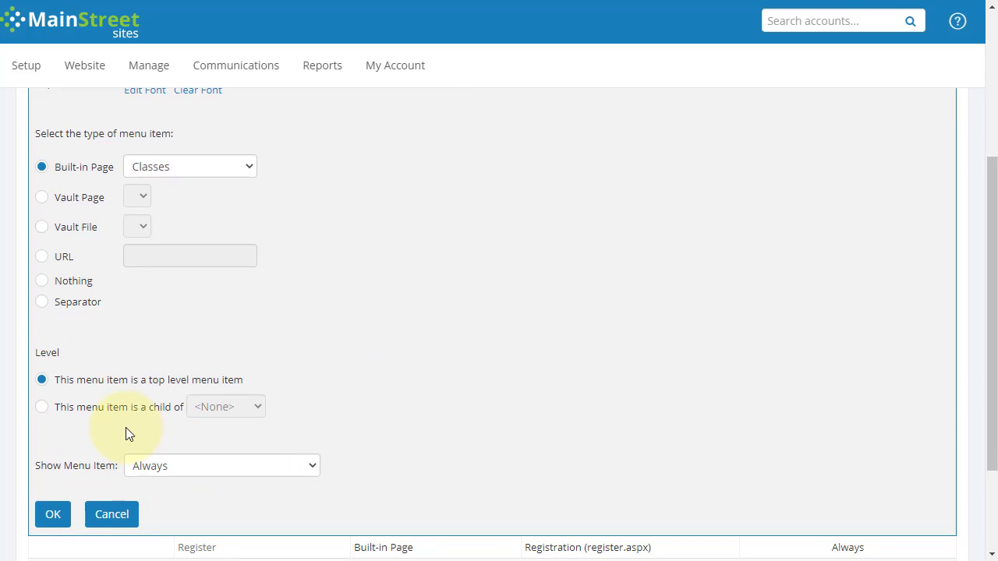
pyautogui.click(92, 413)
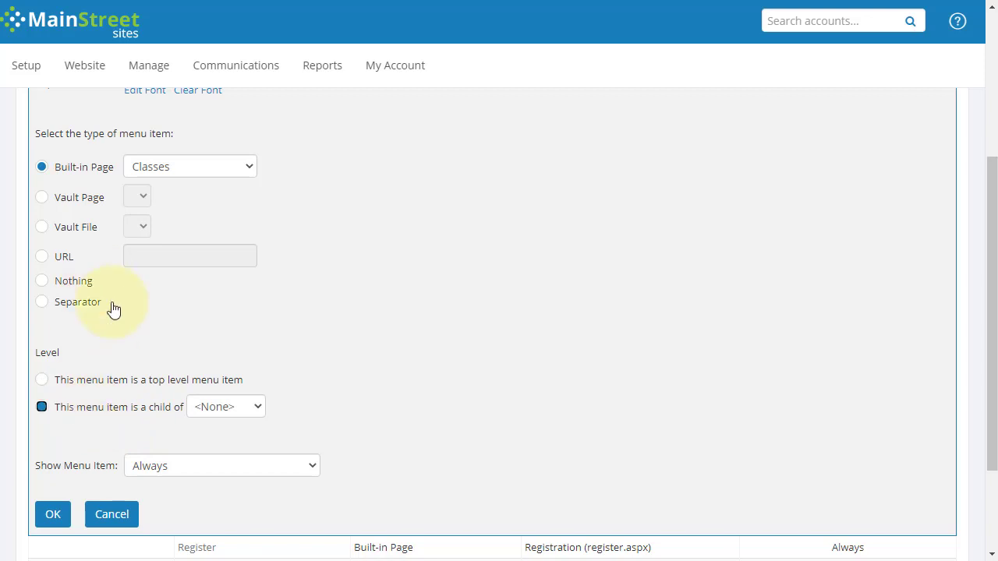
pyautogui.click(218, 406)
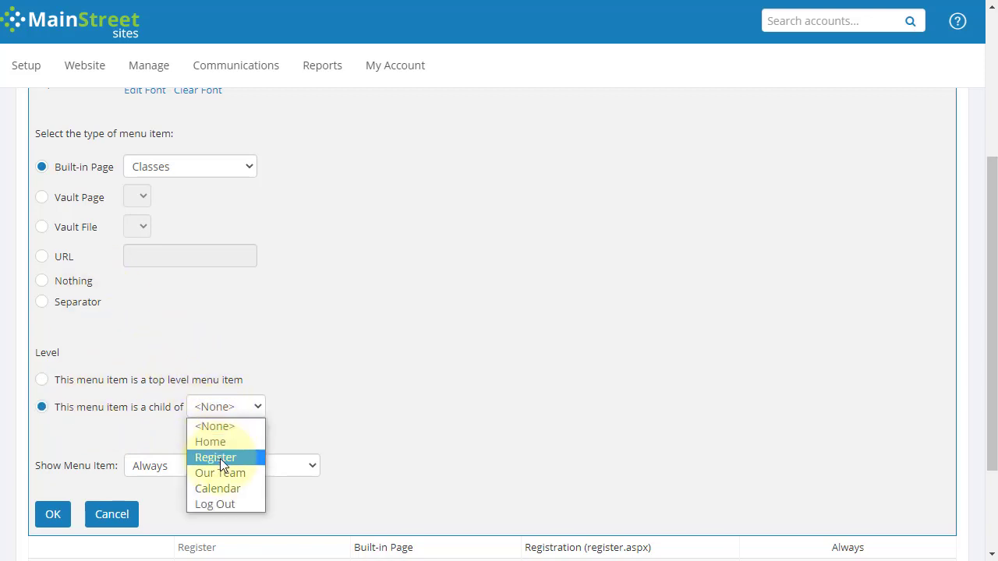
pyautogui.click(321, 403)
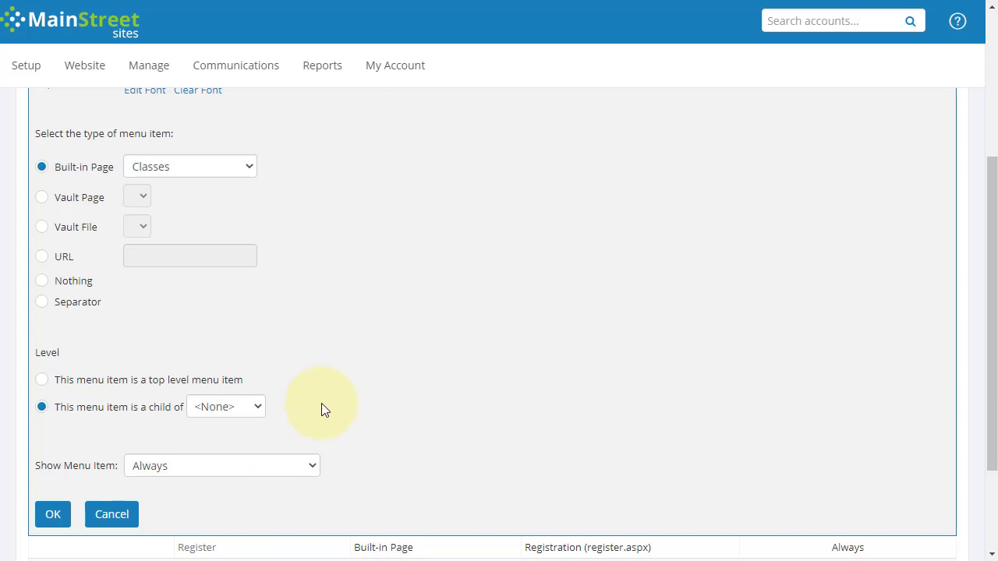
pyautogui.click(249, 465)
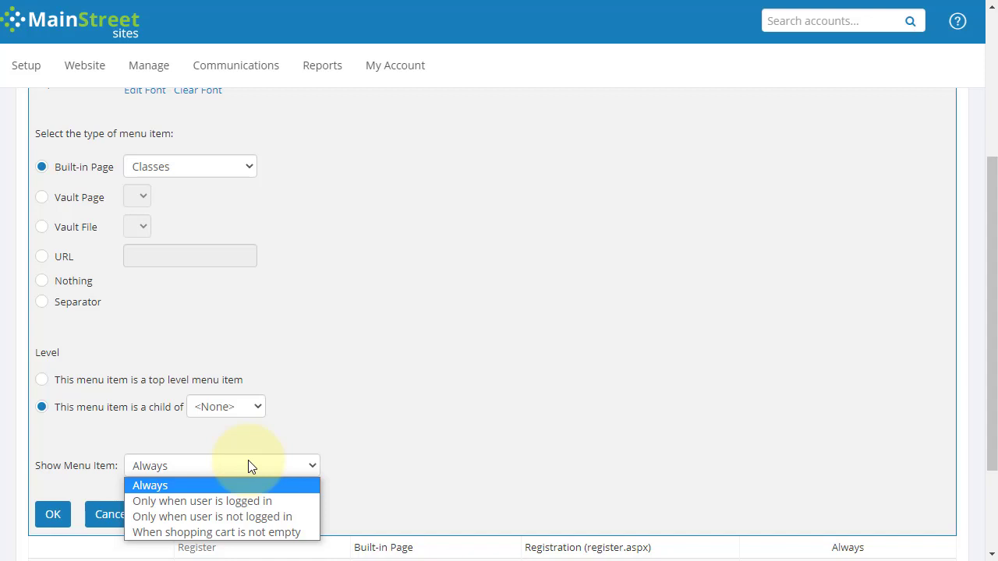
pyautogui.click(359, 388)
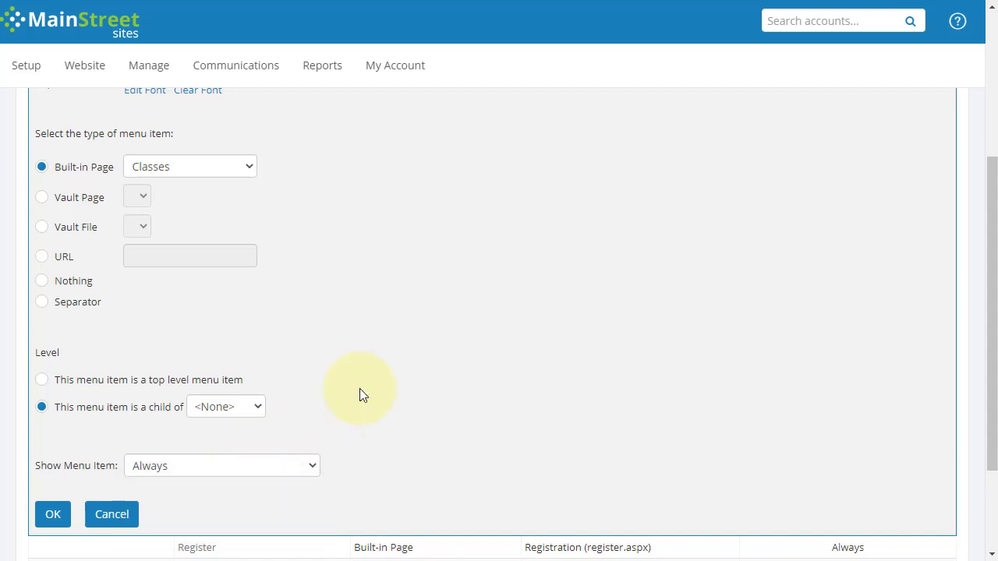
pyautogui.click(125, 516)
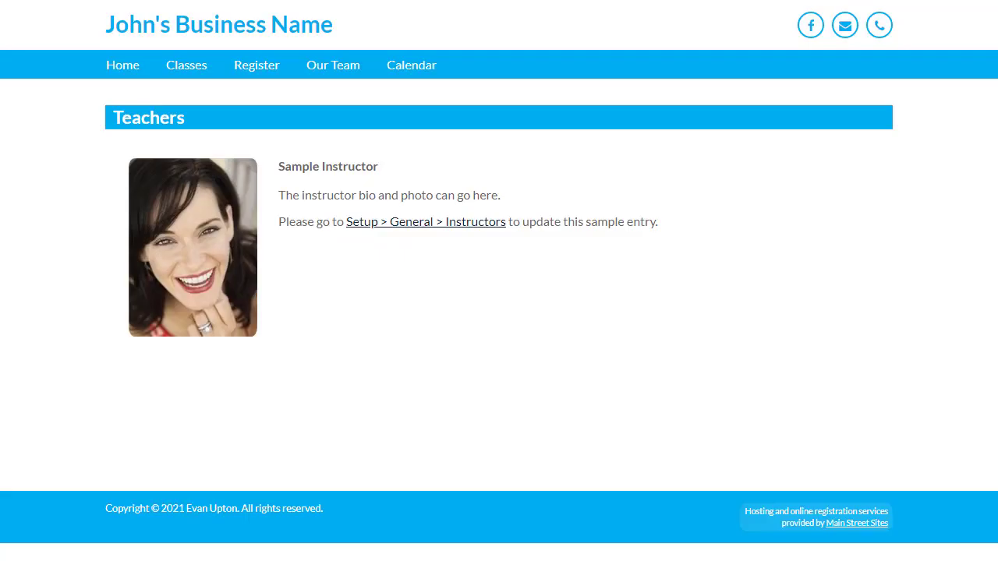
# Examine the general and custom menu formatting settings in the site's Display Options
pyautogui.click(161, 31)
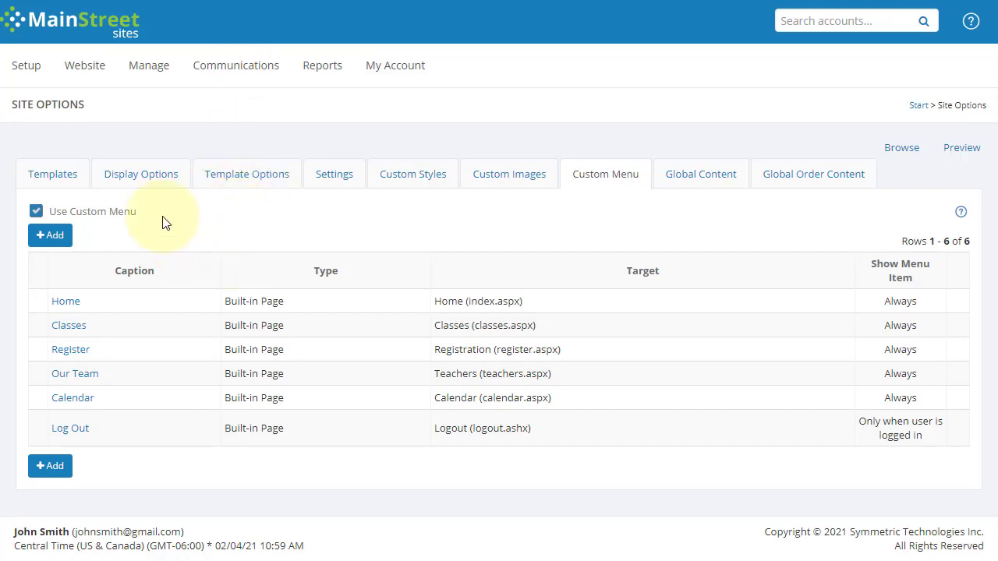
pyautogui.click(145, 179)
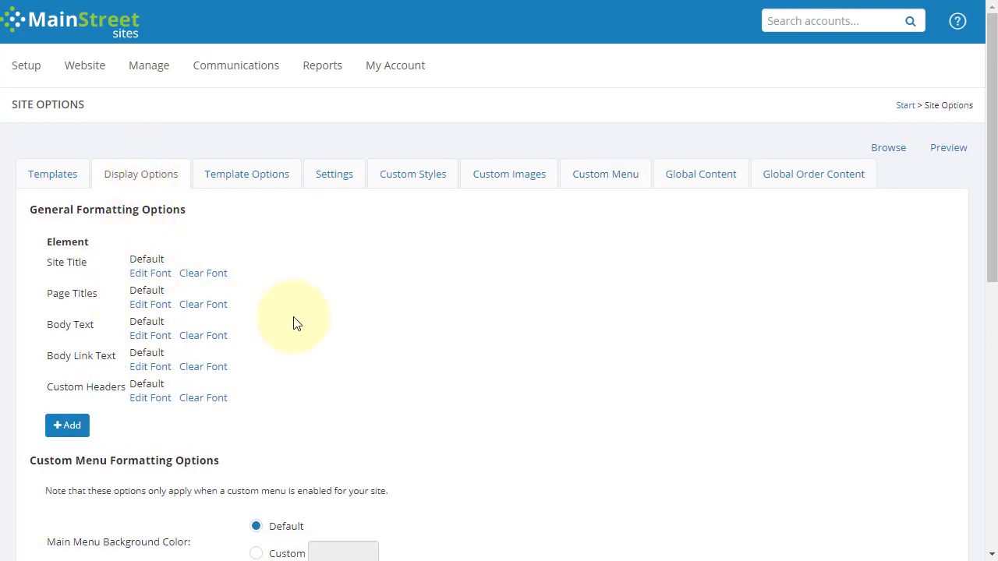
pyautogui.scroll(-4, 312, 316)
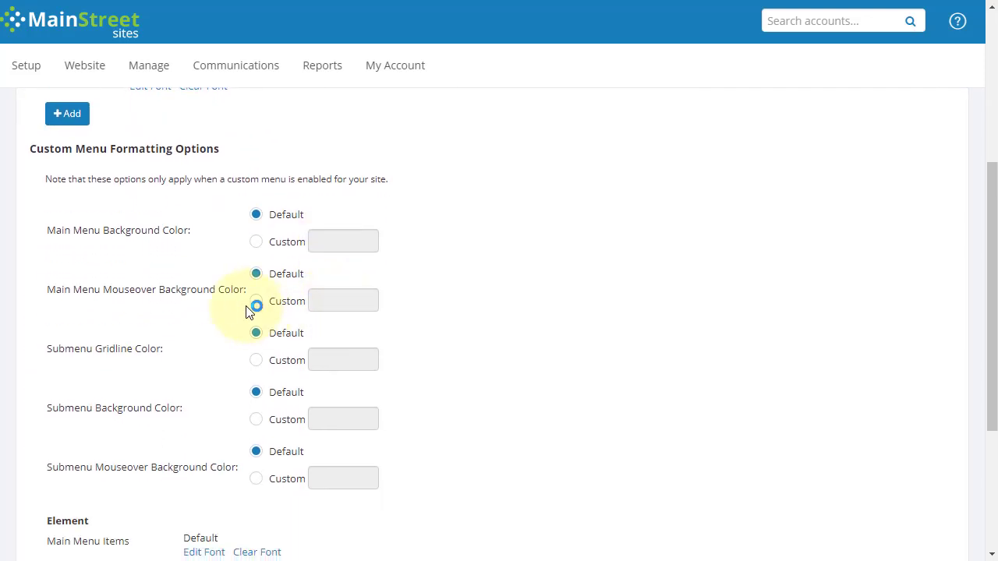
pyautogui.scroll(-2, 248, 306)
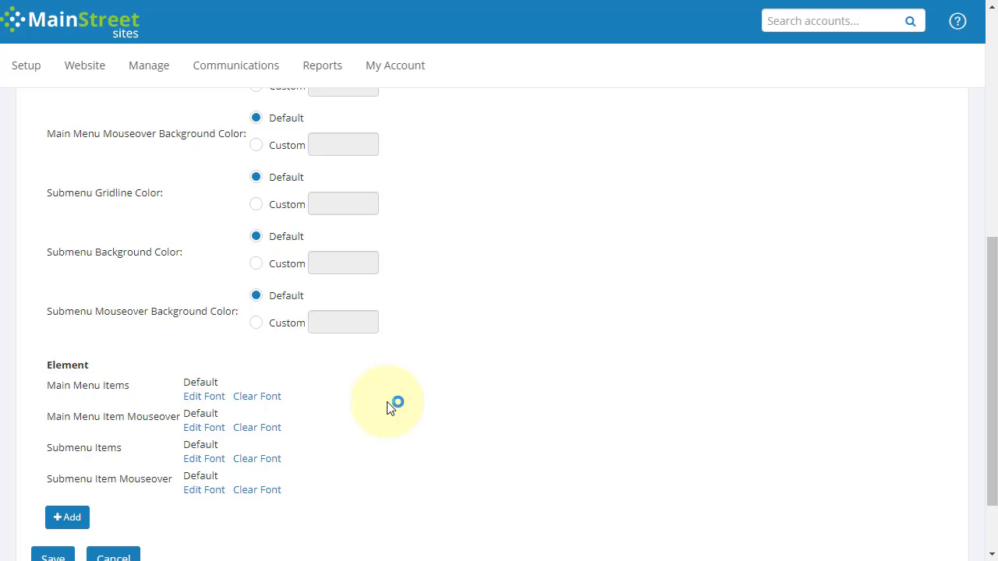
pyautogui.scroll(4, 389, 408)
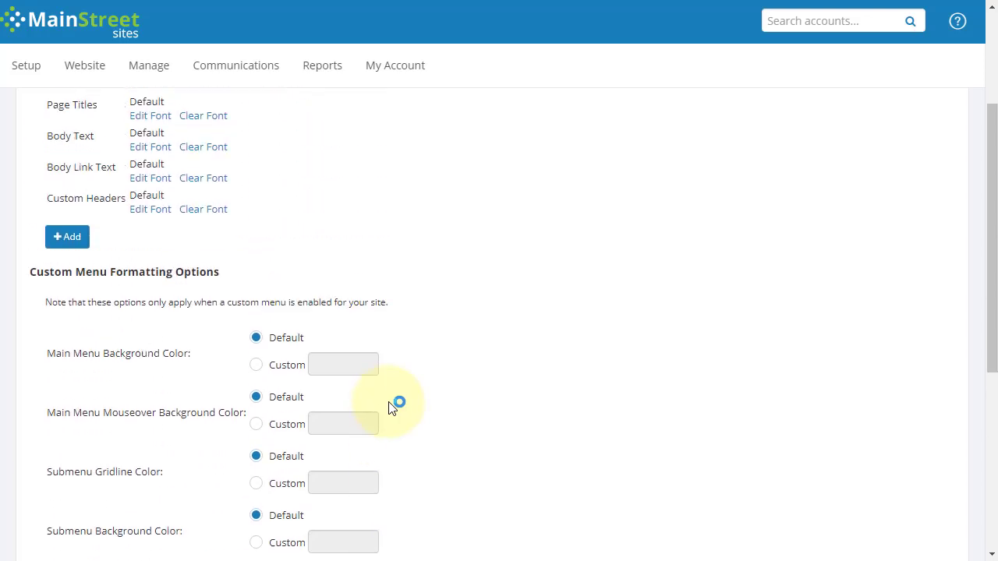
pyautogui.scroll(2, 392, 408)
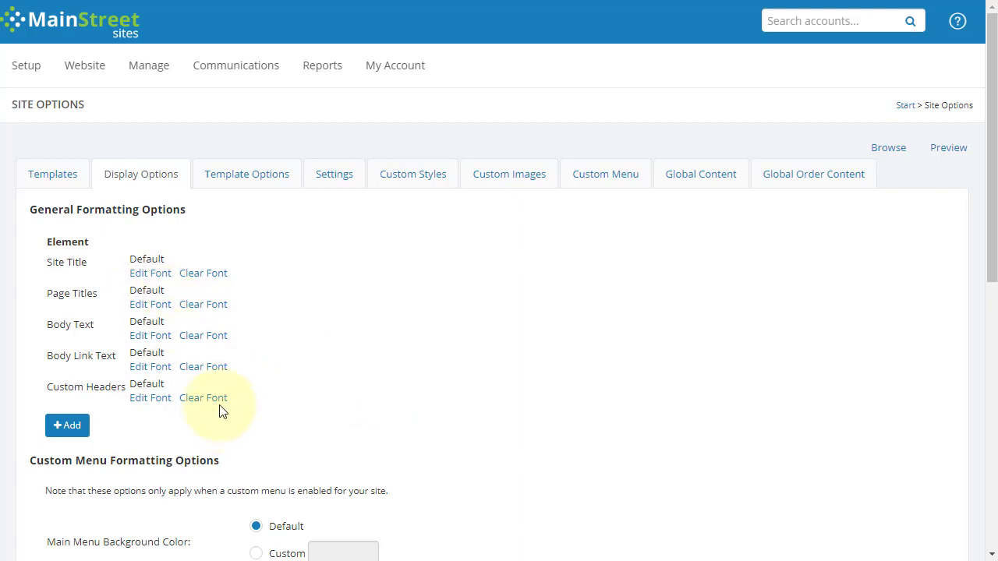
pyautogui.click(66, 430)
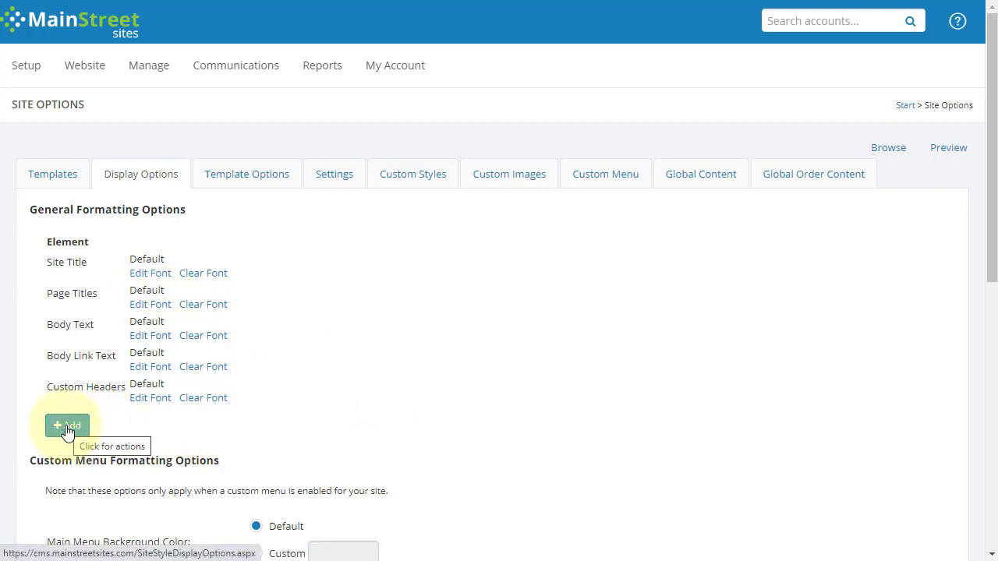
# Examine the Cheshire template's options, from the home page slideshow through content and header to social networking icons
pyautogui.click(247, 181)
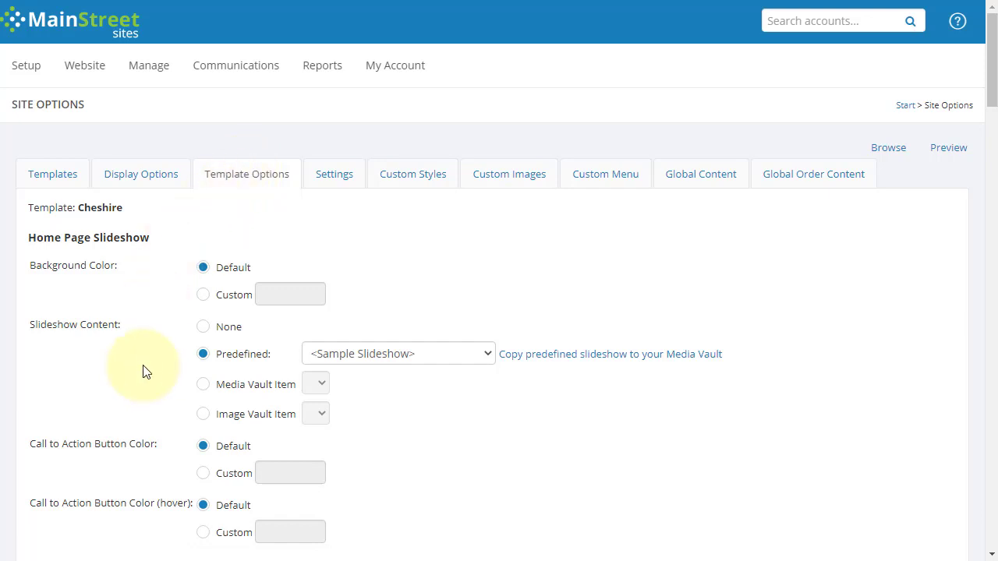
pyautogui.scroll(-1, 145, 371)
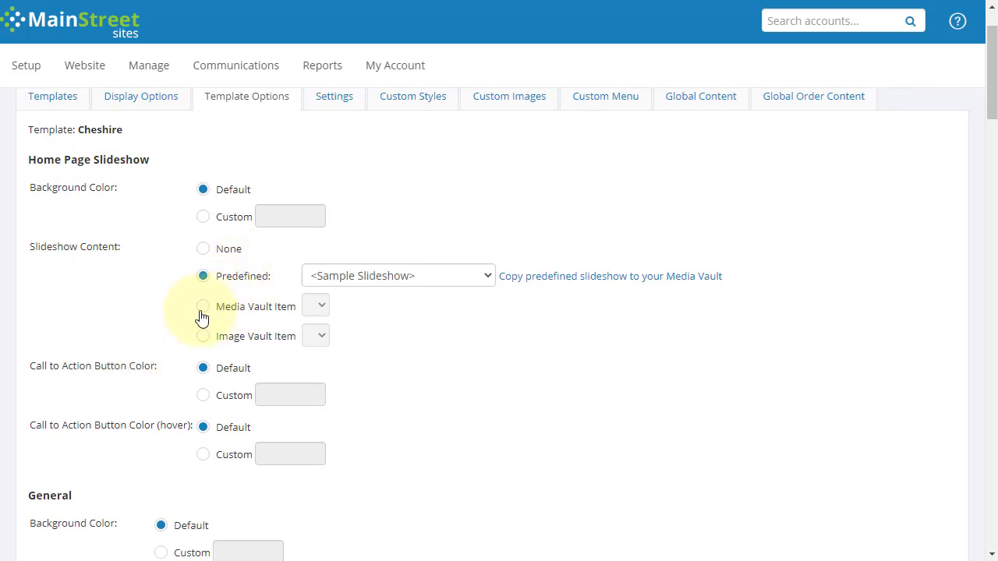
pyautogui.scroll(-3, 451, 355)
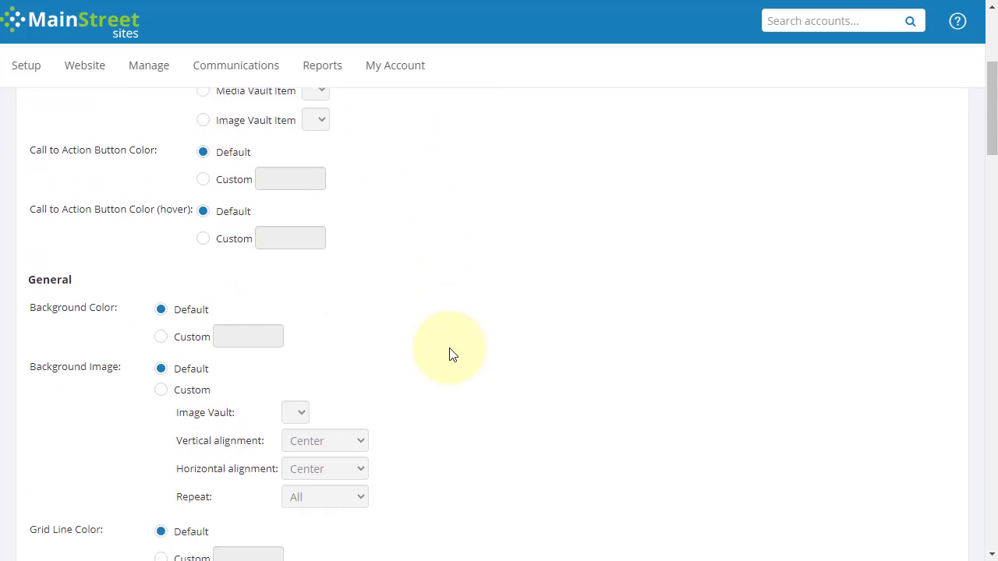
pyautogui.scroll(-6, 451, 354)
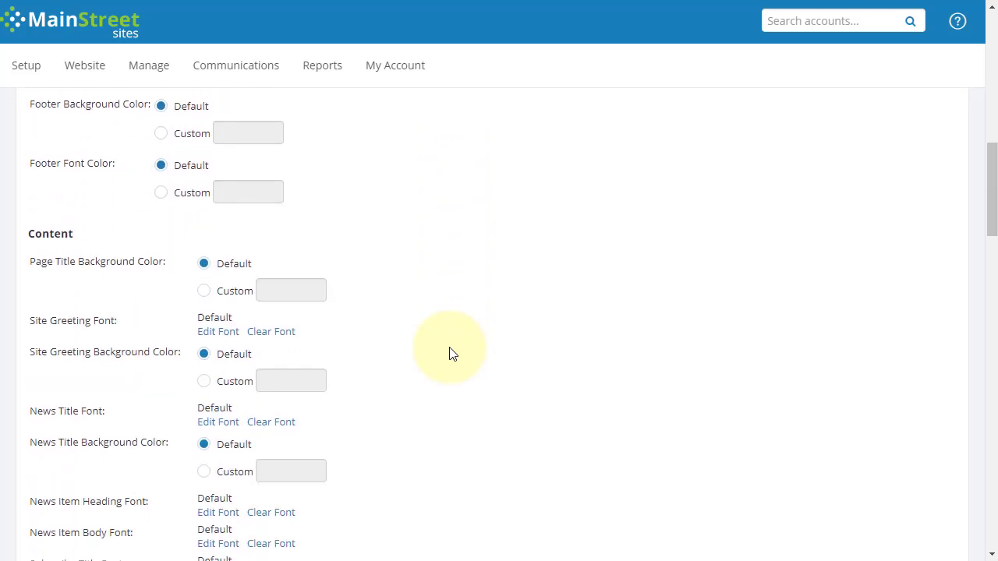
pyautogui.scroll(-8, 450, 355)
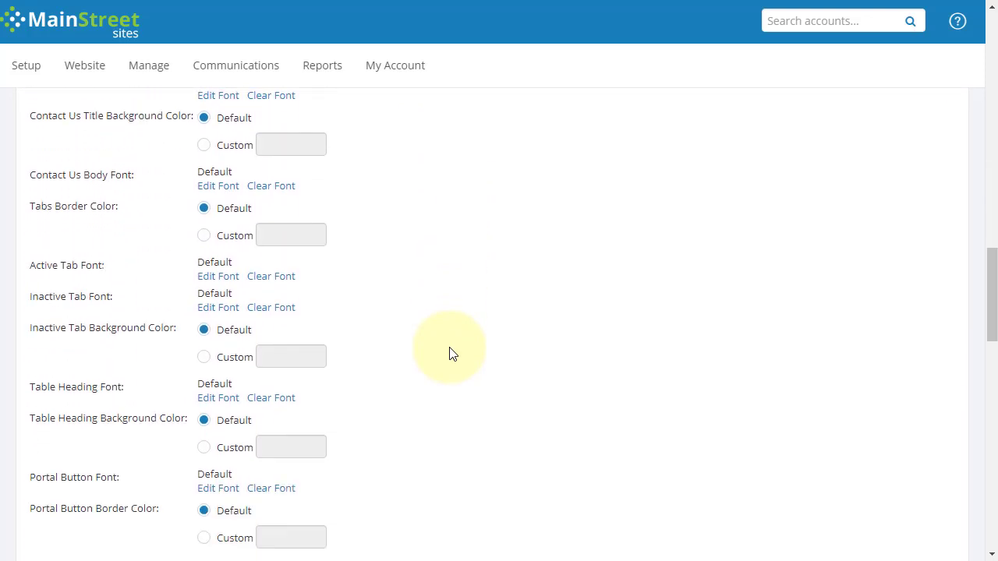
pyautogui.scroll(-6, 451, 355)
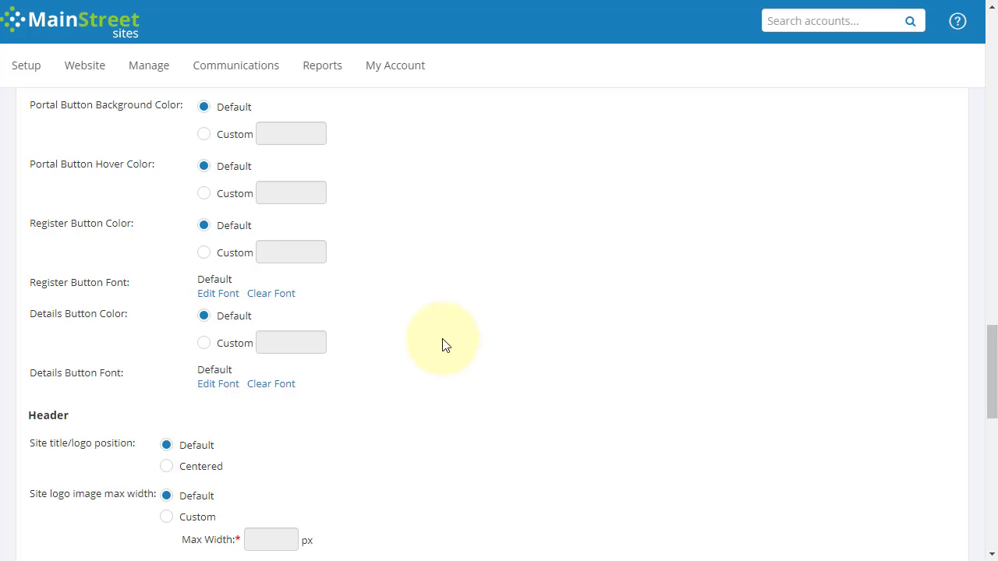
pyautogui.scroll(-4, 441, 345)
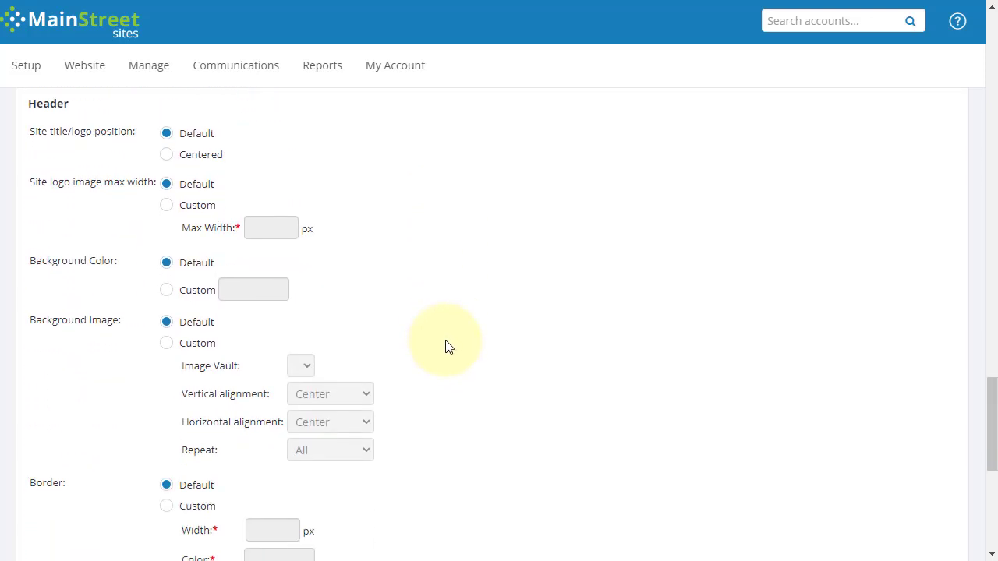
pyautogui.scroll(-6, 446, 347)
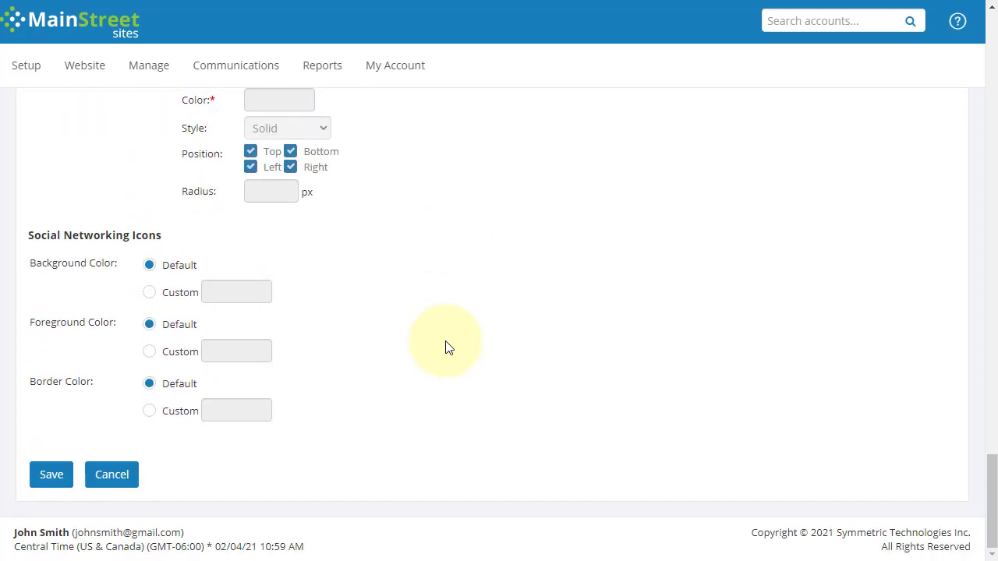
pyautogui.scroll(15, 449, 347)
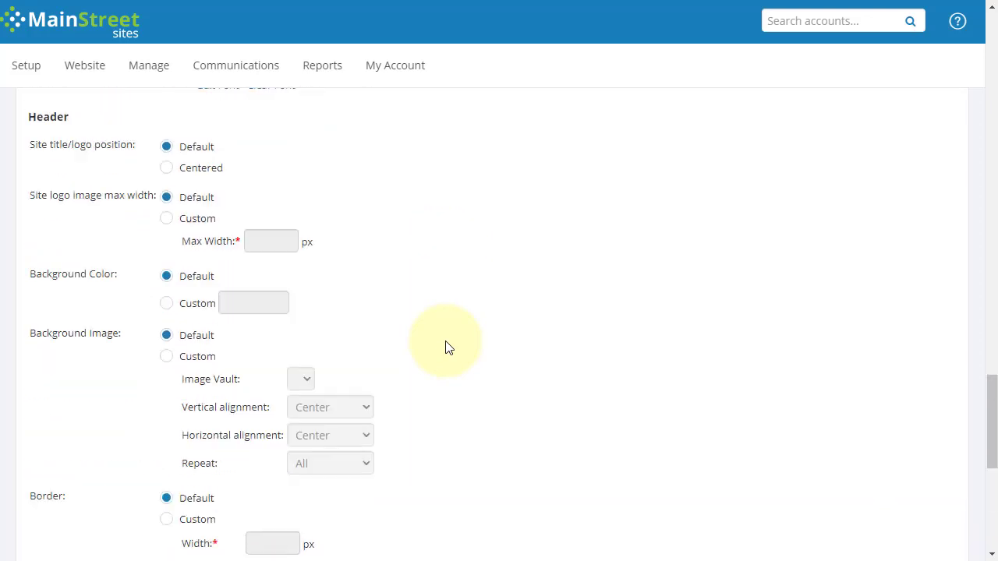
pyautogui.scroll(2, 446, 347)
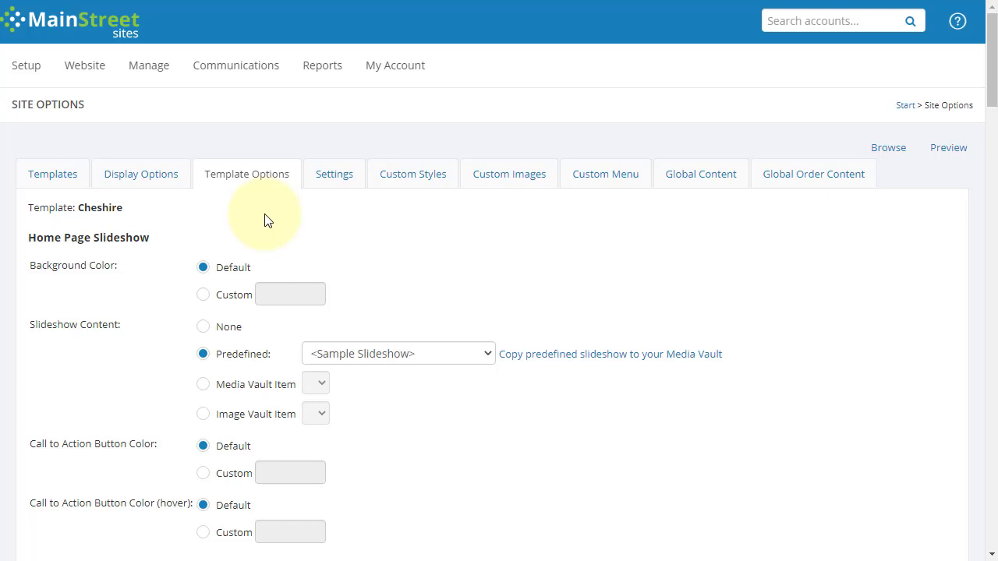
# Open the website's Image Vault and look through its stored images
pyautogui.moveTo(84, 68)
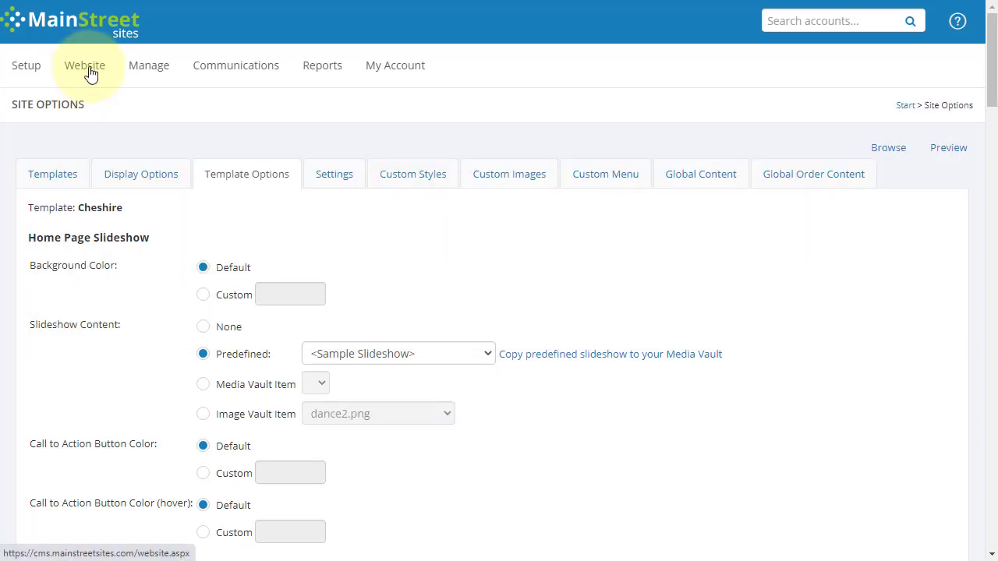
pyautogui.moveTo(87, 73)
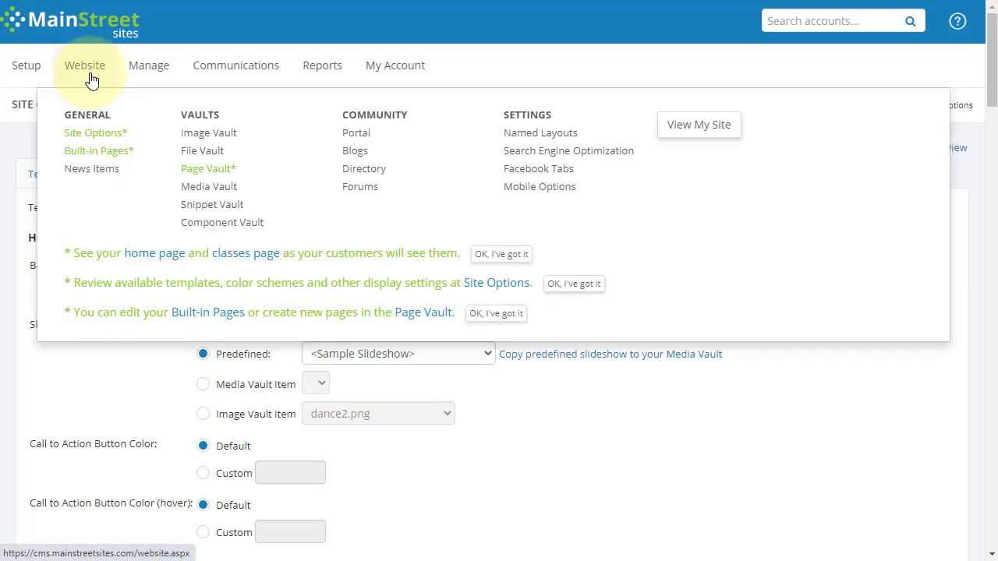
pyautogui.click(209, 141)
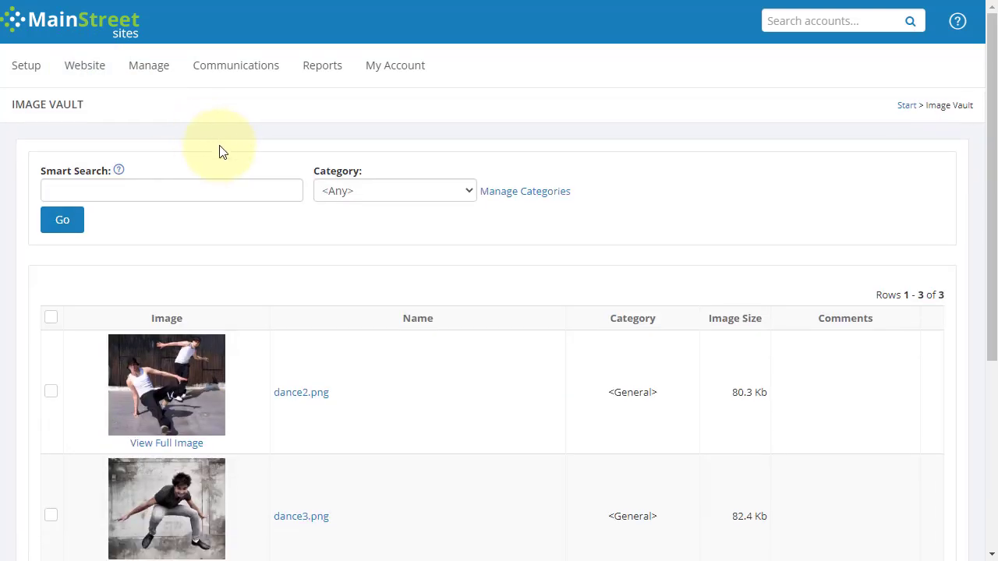
pyautogui.scroll(-2, 233, 171)
pyautogui.scroll(-1, 257, 191)
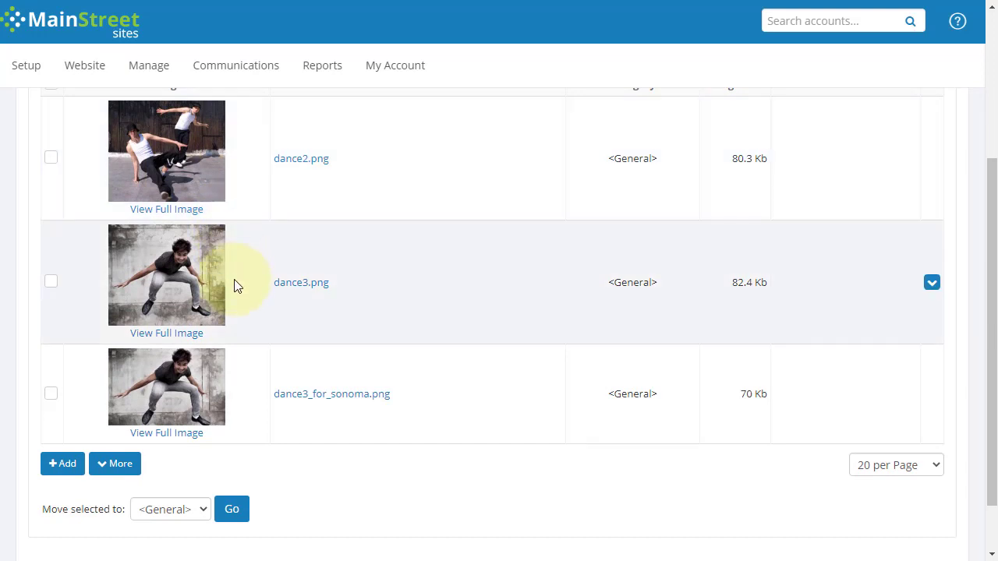
pyautogui.scroll(1, 252, 190)
pyautogui.scroll(-1, 252, 191)
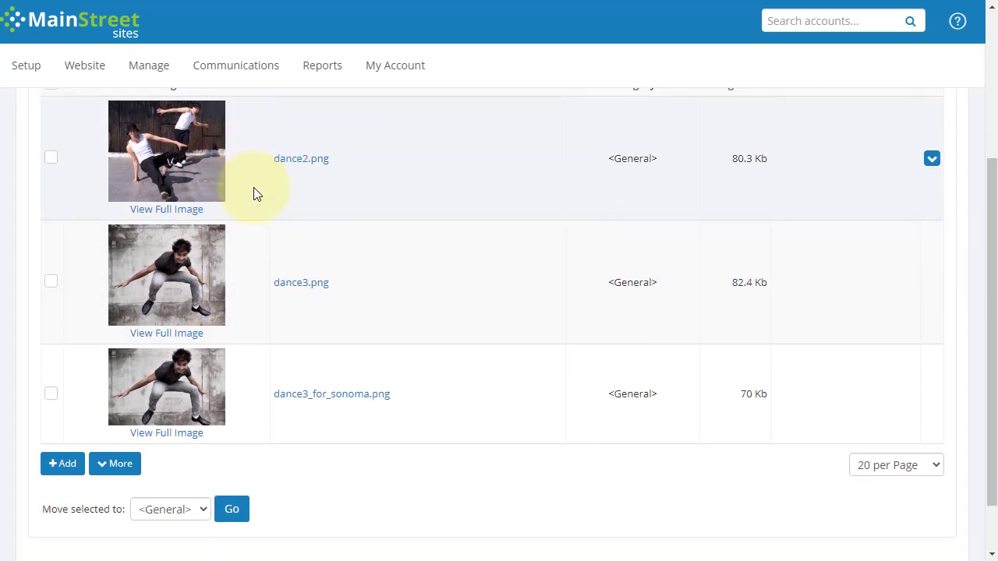
# Upload logo.png to the Image Vault under the General category, and save the review of the uploaded image
pyautogui.scroll(2, 261, 216)
pyautogui.scroll(-3, 261, 216)
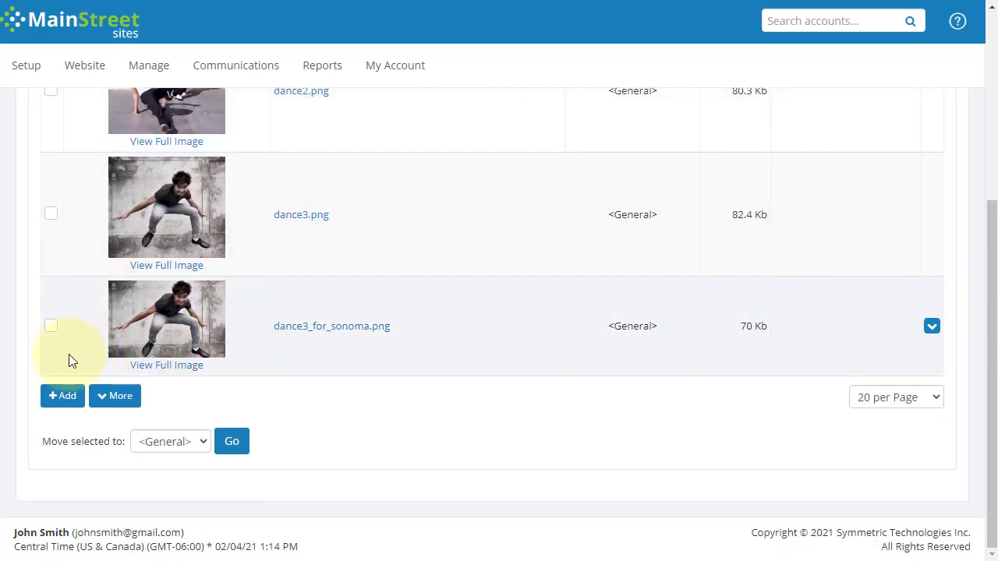
pyautogui.click(66, 398)
pyautogui.click(89, 443)
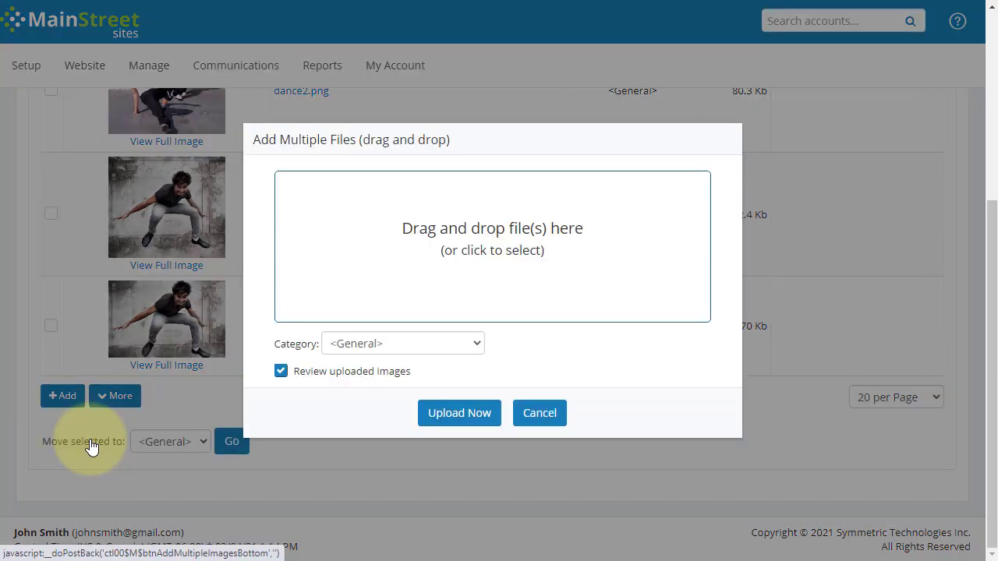
pyautogui.click(442, 238)
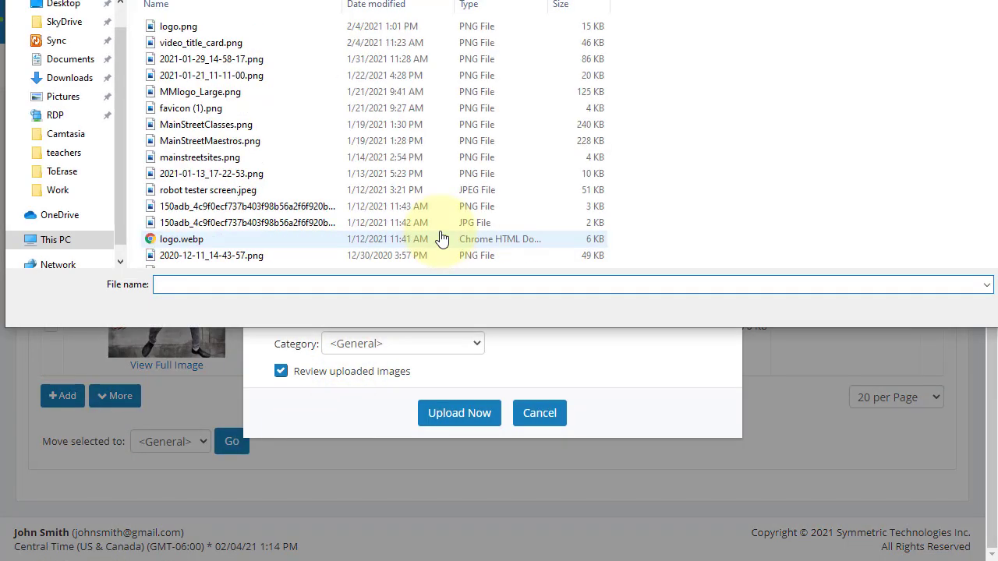
pyautogui.click(184, 27)
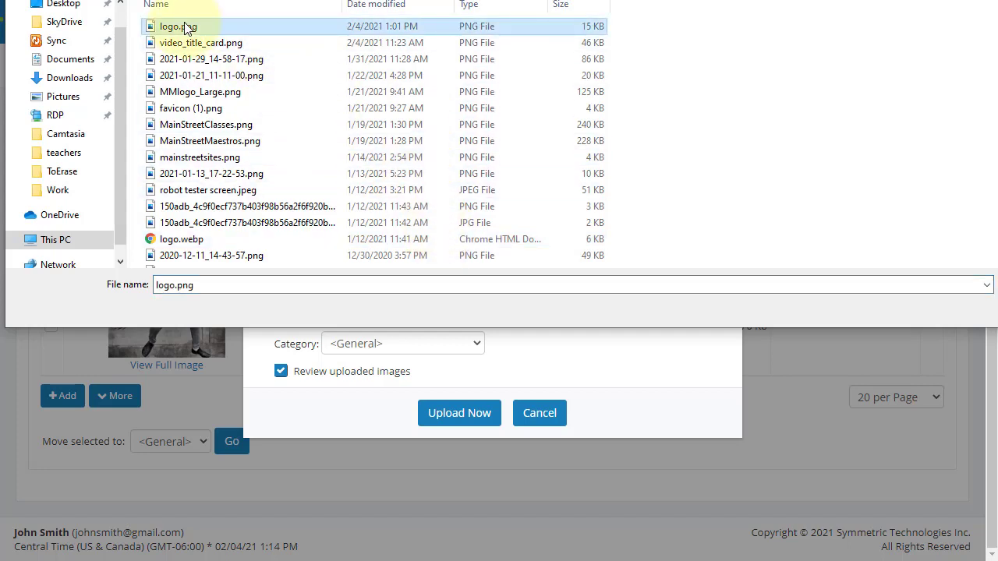
pyautogui.doubleClick(185, 27)
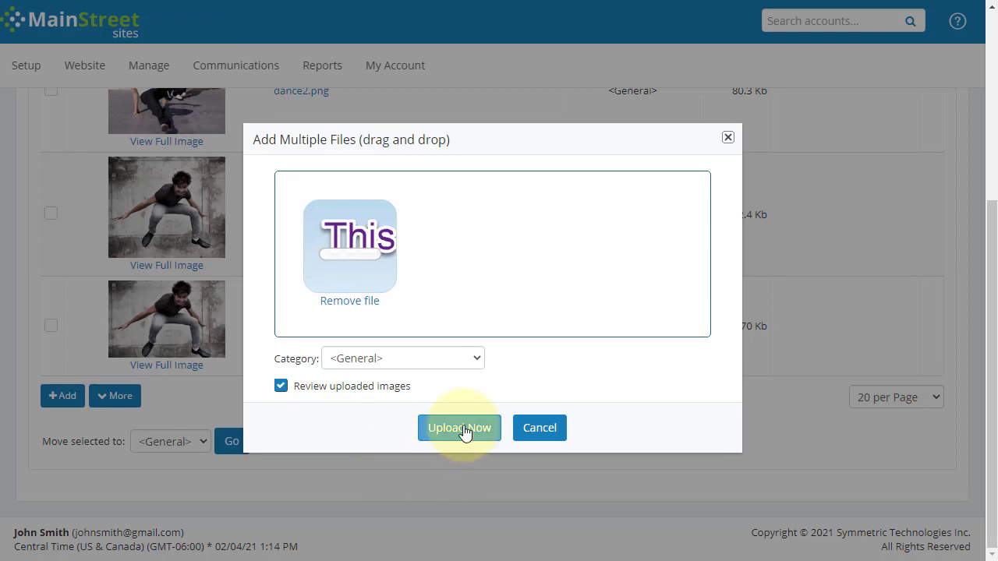
pyautogui.click(465, 432)
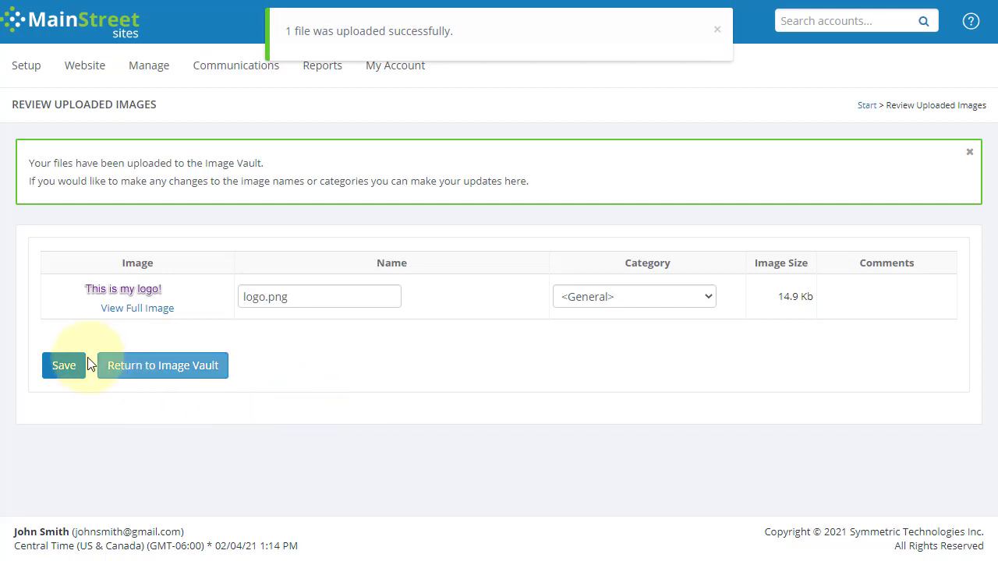
pyautogui.click(64, 365)
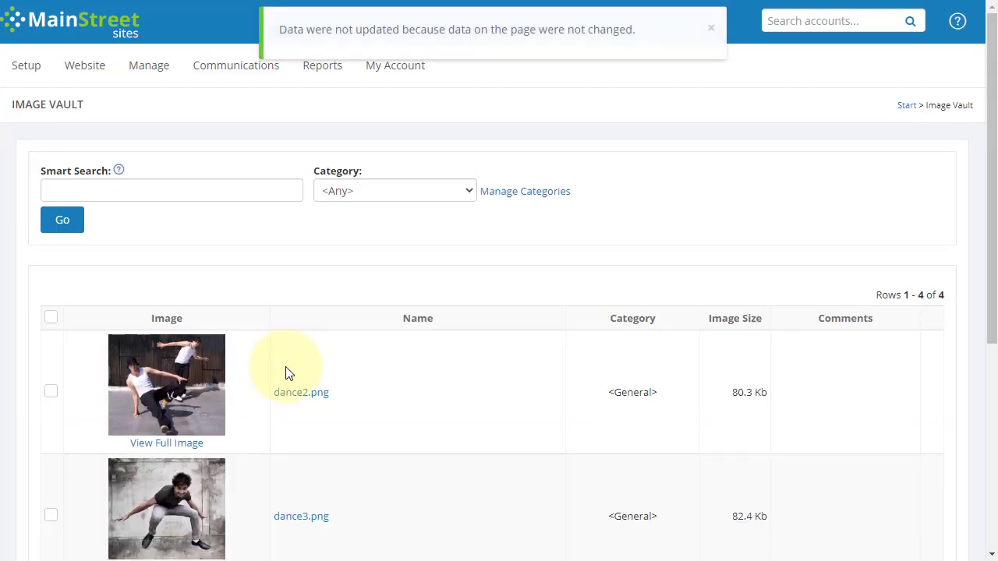
# In the Site Options settings, set the image used for the site title to logo.png
pyautogui.scroll(-4, 285, 373)
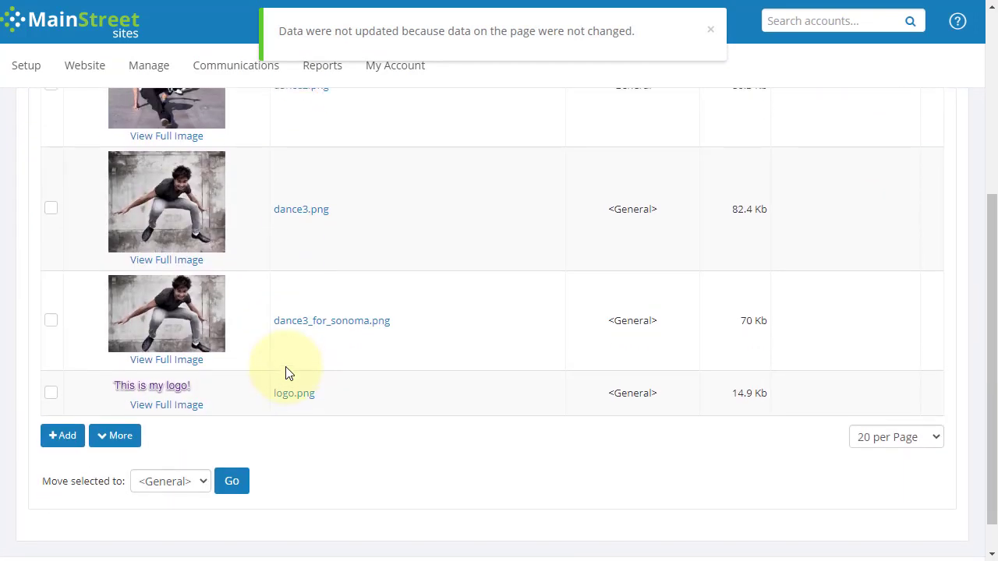
pyautogui.scroll(2, 285, 373)
pyautogui.scroll(-1, 285, 373)
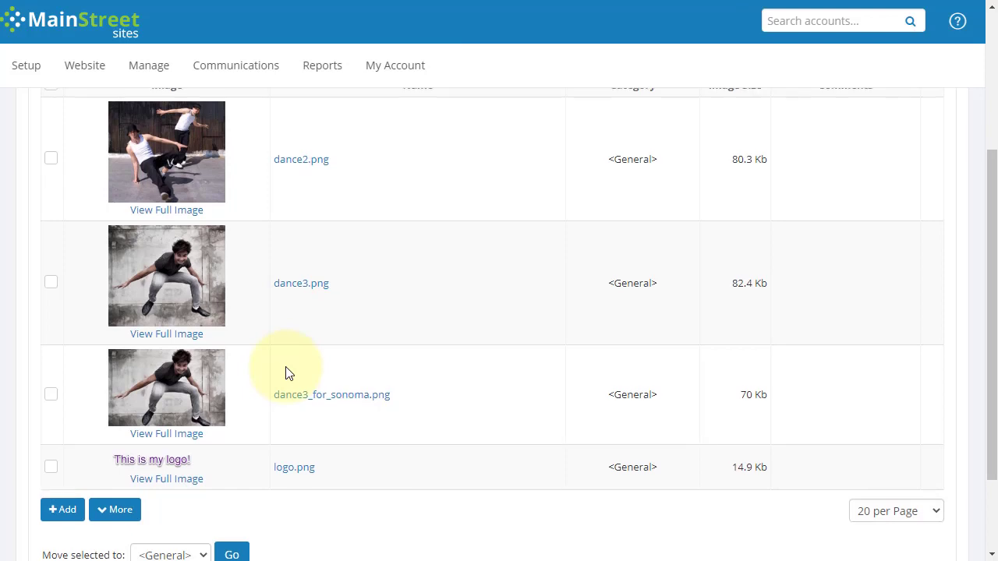
pyautogui.scroll(3, 285, 374)
pyautogui.moveTo(89, 74)
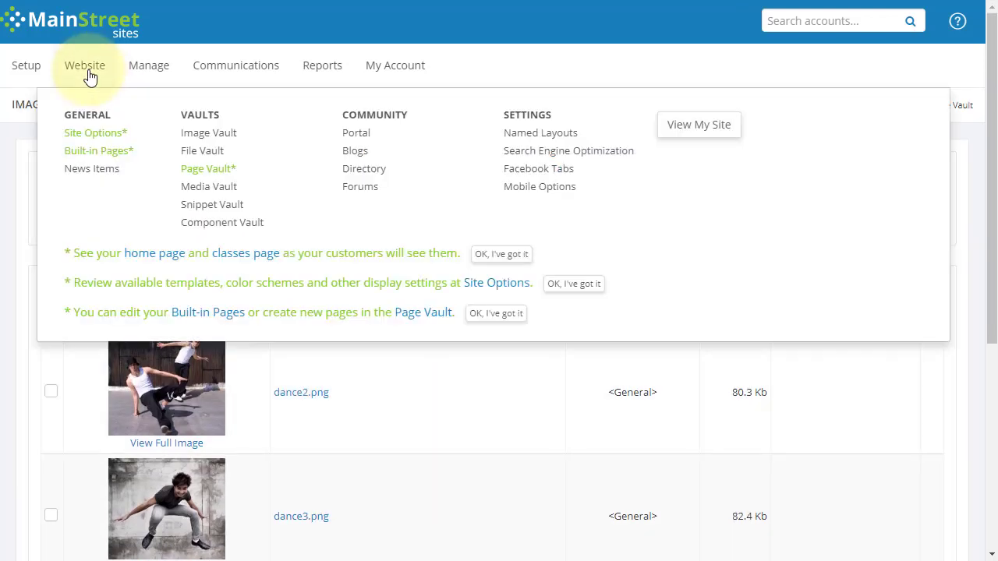
pyautogui.click(90, 137)
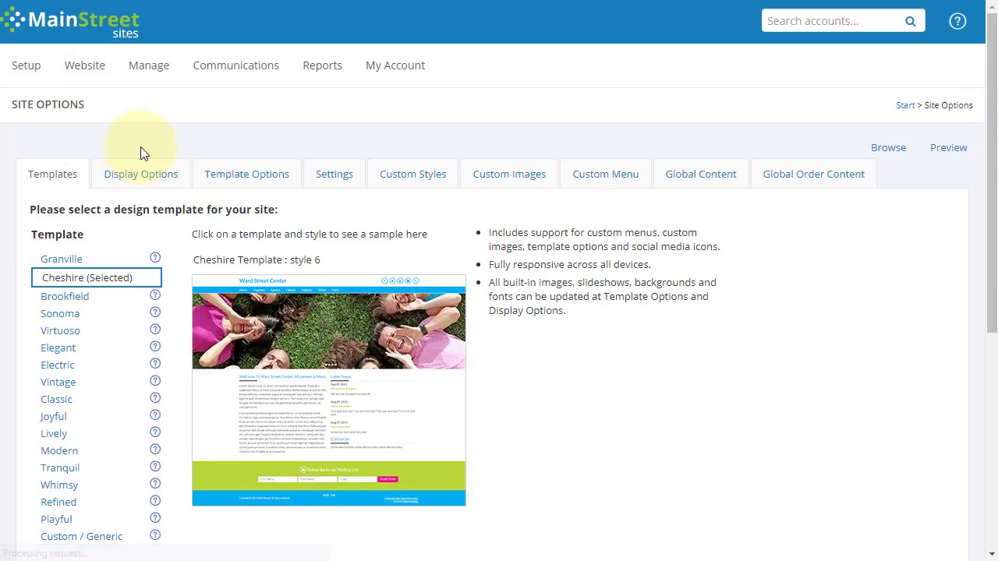
pyautogui.click(350, 180)
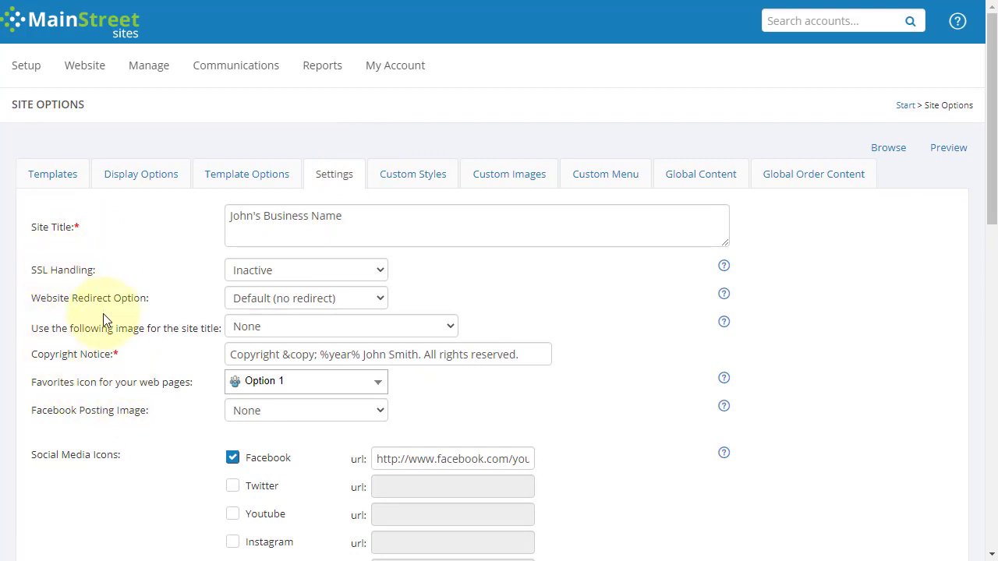
pyautogui.click(283, 333)
pyautogui.click(278, 408)
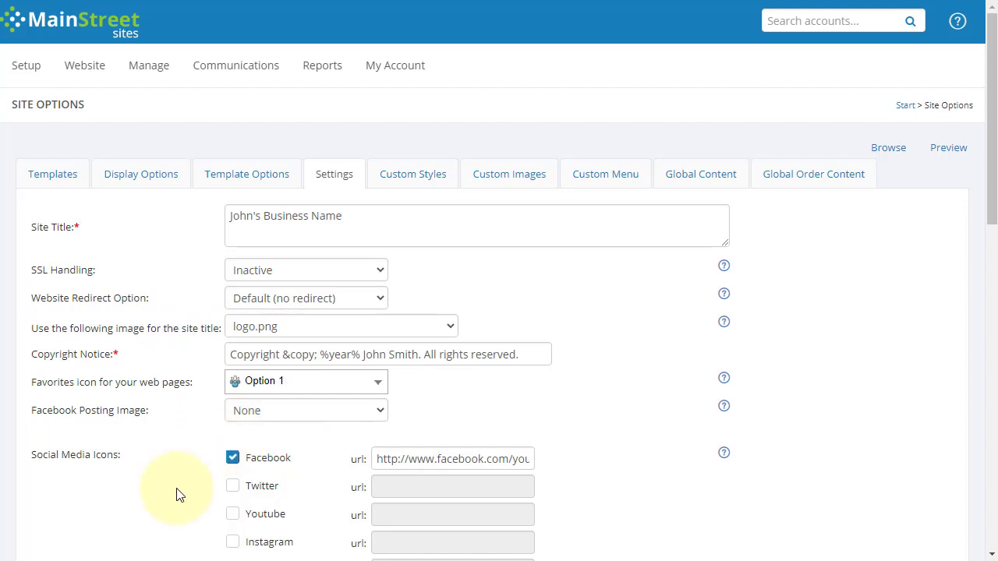
# Save the site settings and refresh the live website to check its title image
pyautogui.scroll(-4, 161, 465)
pyautogui.scroll(-10, 161, 465)
pyautogui.click(53, 473)
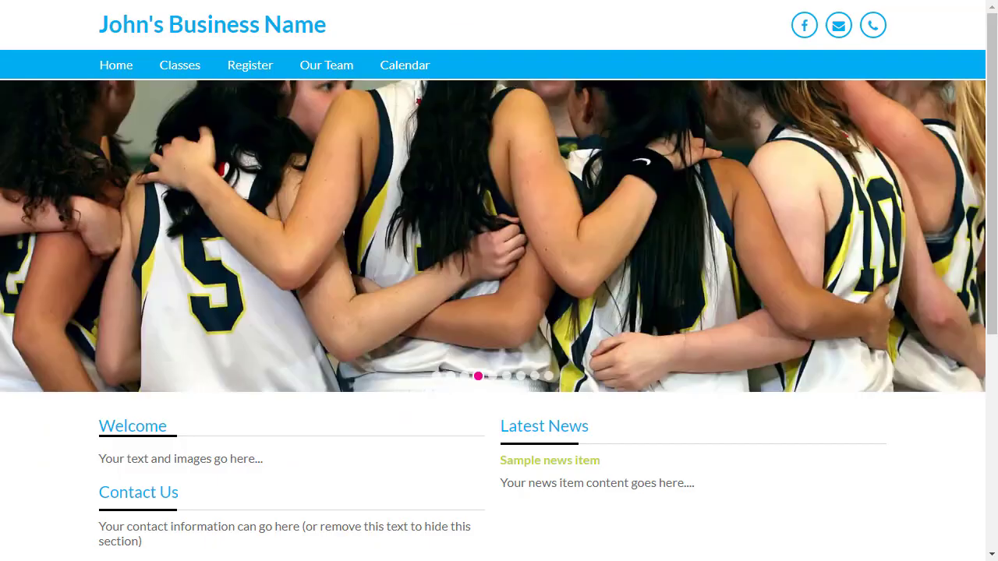
pyautogui.press('F5')
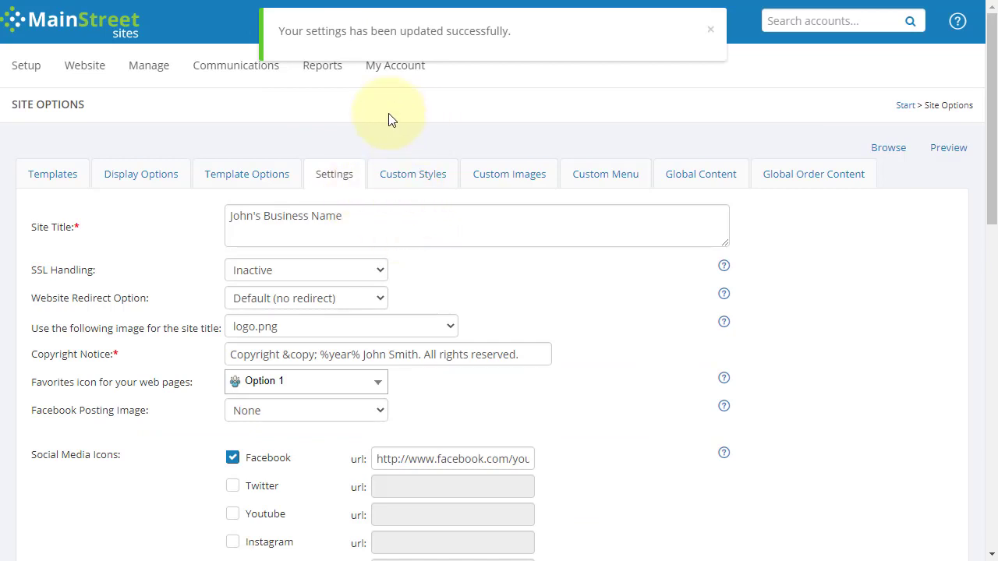
# Open the Home page from the website's Built-in Pages for editing
pyautogui.click(87, 69)
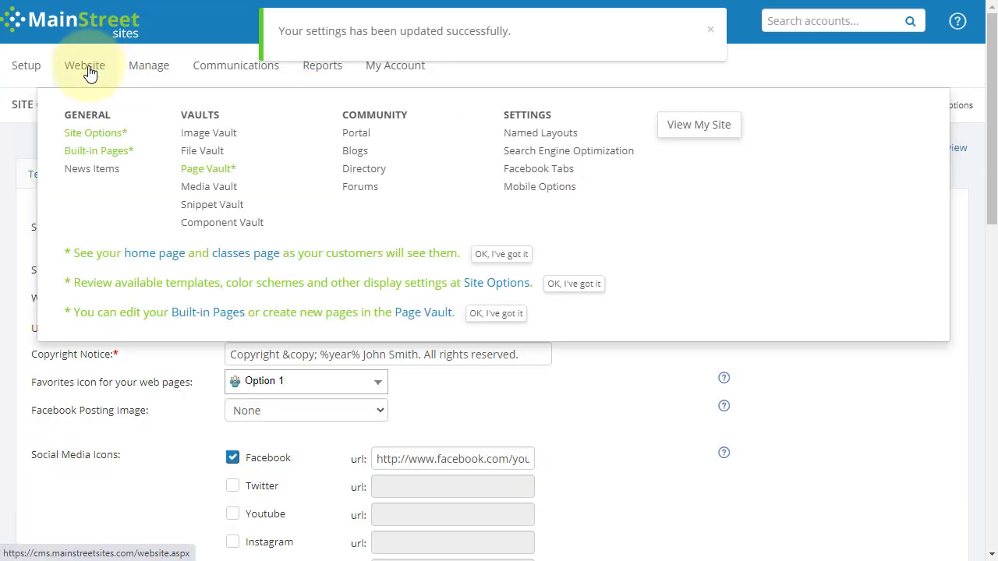
pyautogui.click(92, 160)
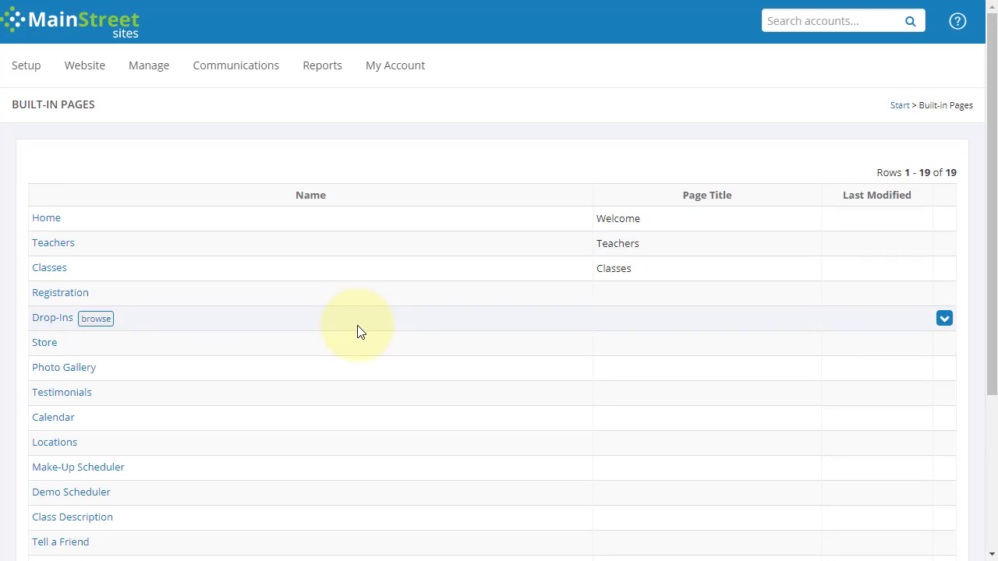
pyautogui.hotkey('alt', 'Left')
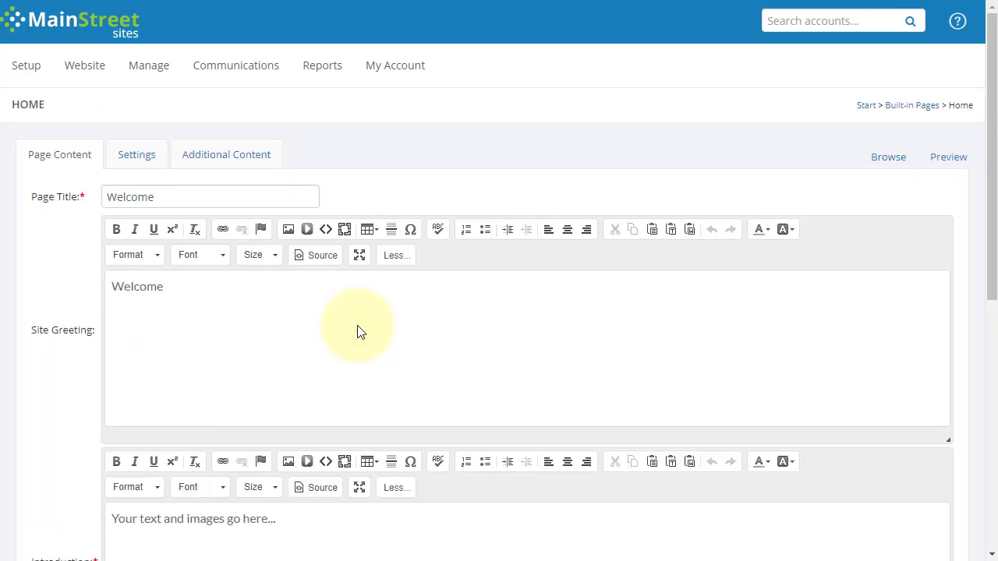
# Examine the Home page's Site Greeting, Introduction and Address content sections
pyautogui.click(263, 334)
pyautogui.scroll(-1, 263, 334)
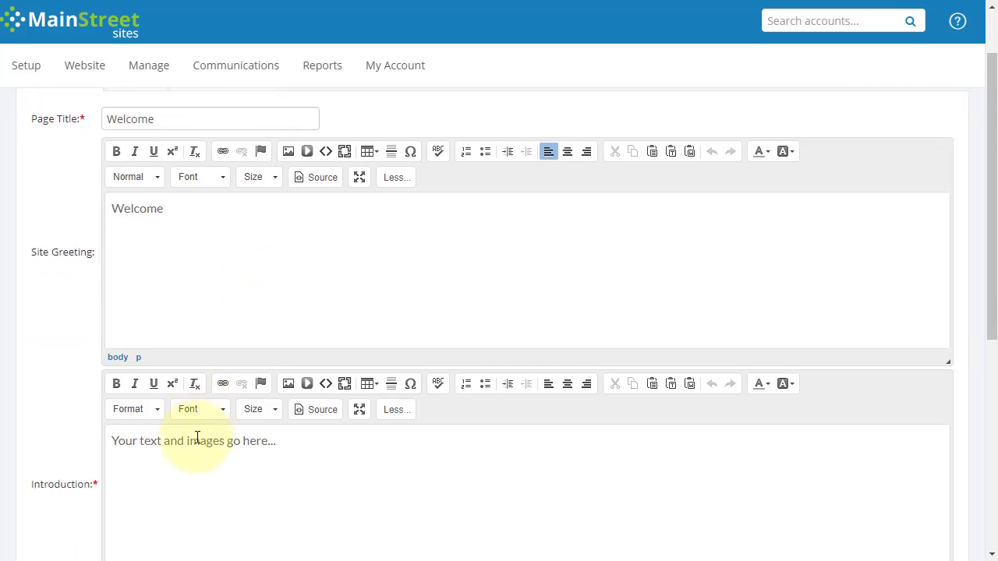
pyautogui.click(187, 441)
pyautogui.click(257, 220)
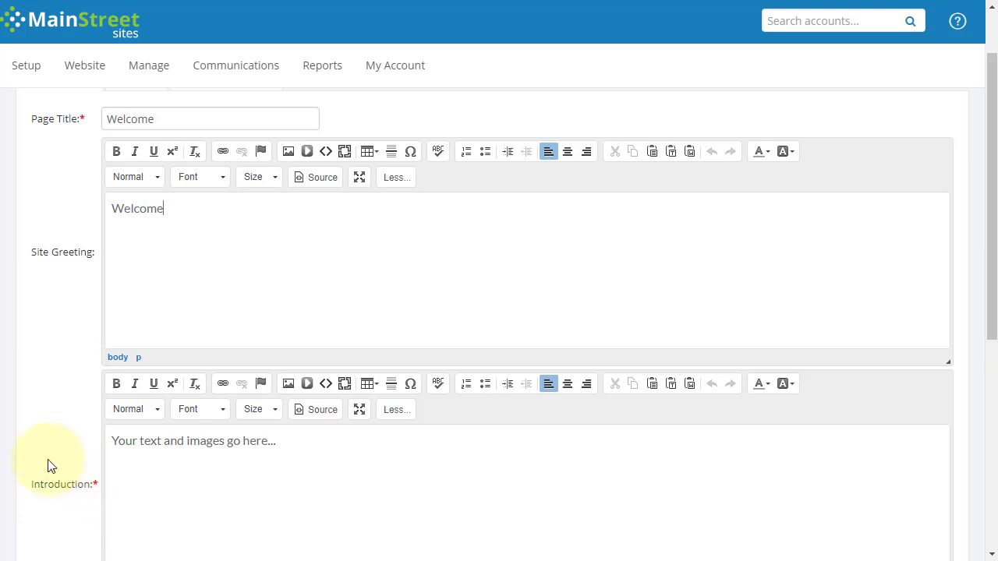
pyautogui.scroll(-2, 55, 375)
pyautogui.scroll(-3, 56, 375)
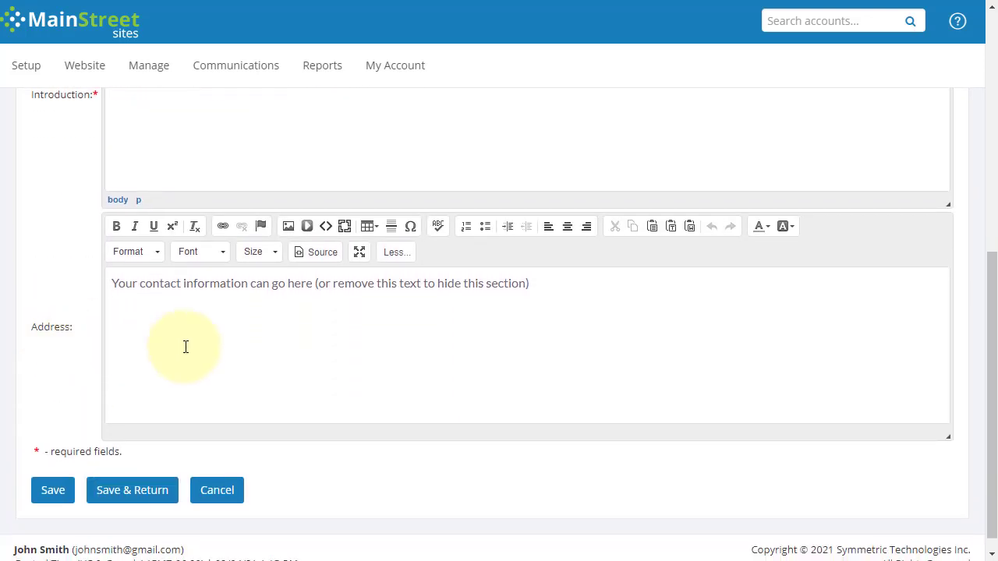
pyautogui.scroll(6, 195, 351)
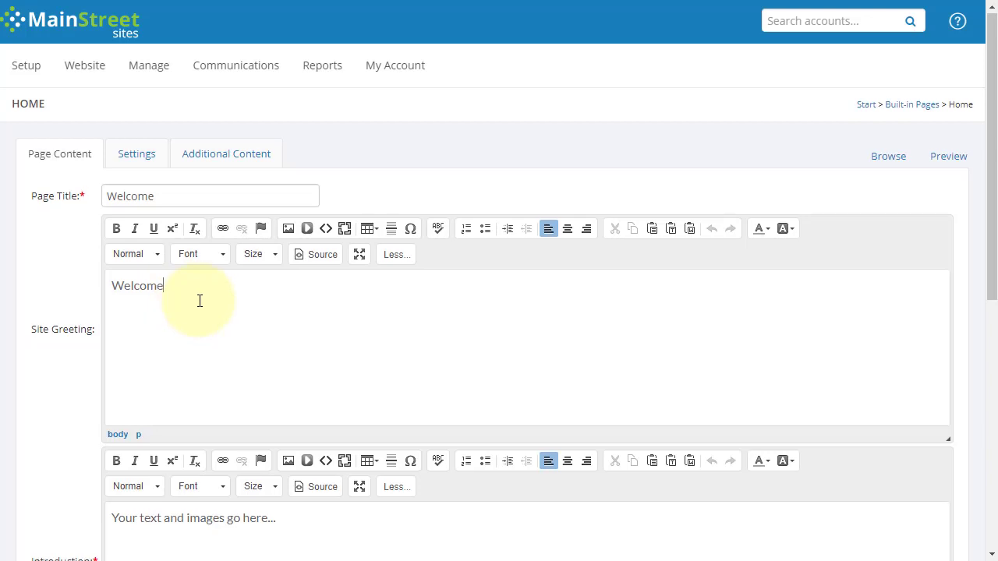
pyautogui.scroll(-2, 198, 301)
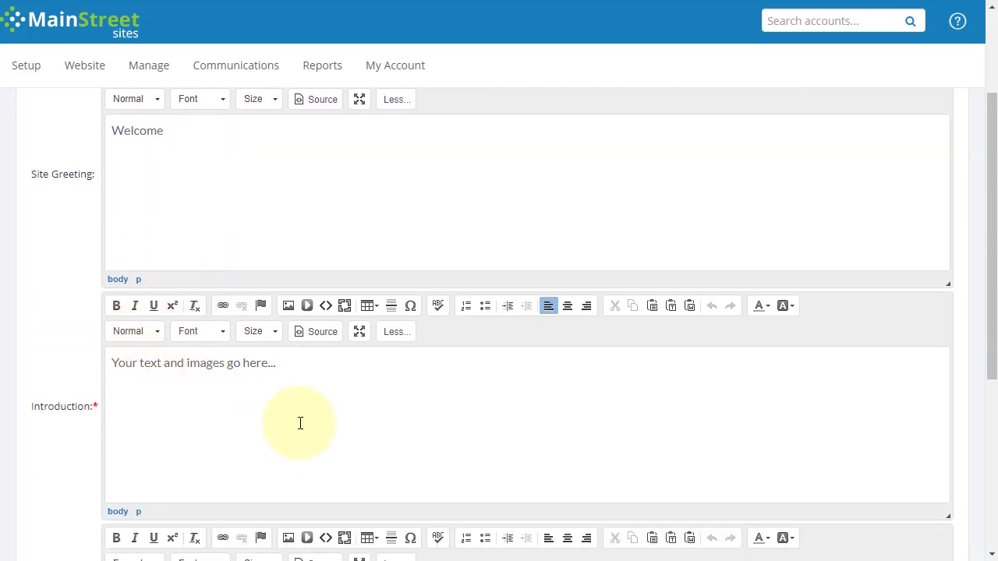
# Add empty lines below the Introduction text and make "Your text and images go here..." bold
pyautogui.click(300, 423)
pyautogui.press('Return')
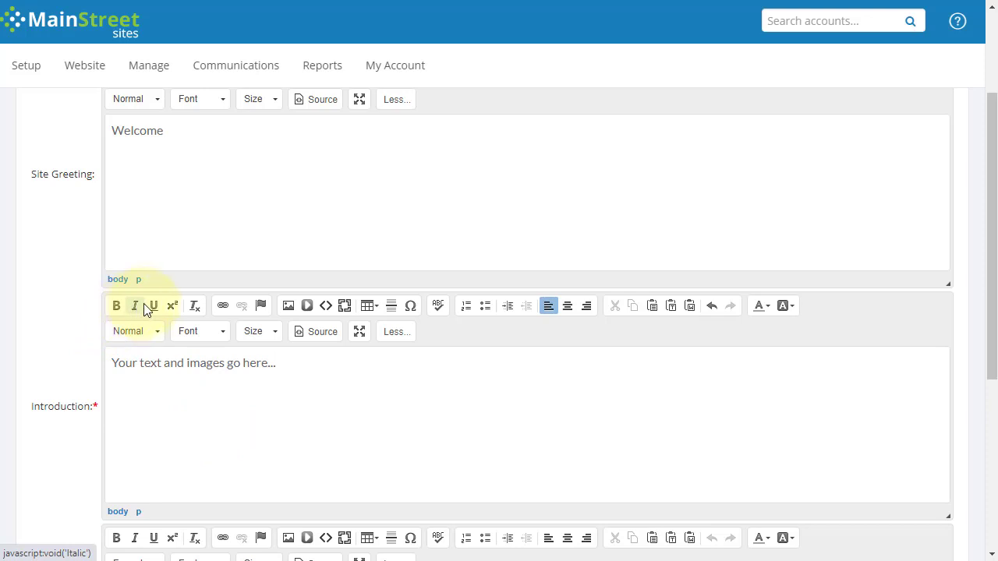
pyautogui.moveTo(275, 363); pyautogui.dragTo(116, 341)
pyautogui.click(116, 305)
pyautogui.click(233, 431)
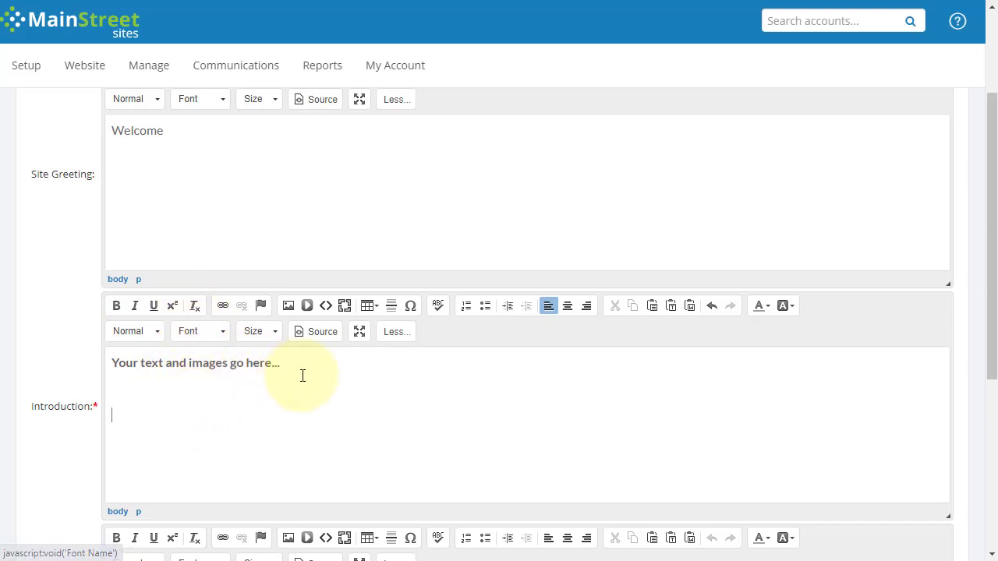
# Remove the formatting from the bold line in the Introduction
pyautogui.moveTo(304, 374); pyautogui.dragTo(96, 346)
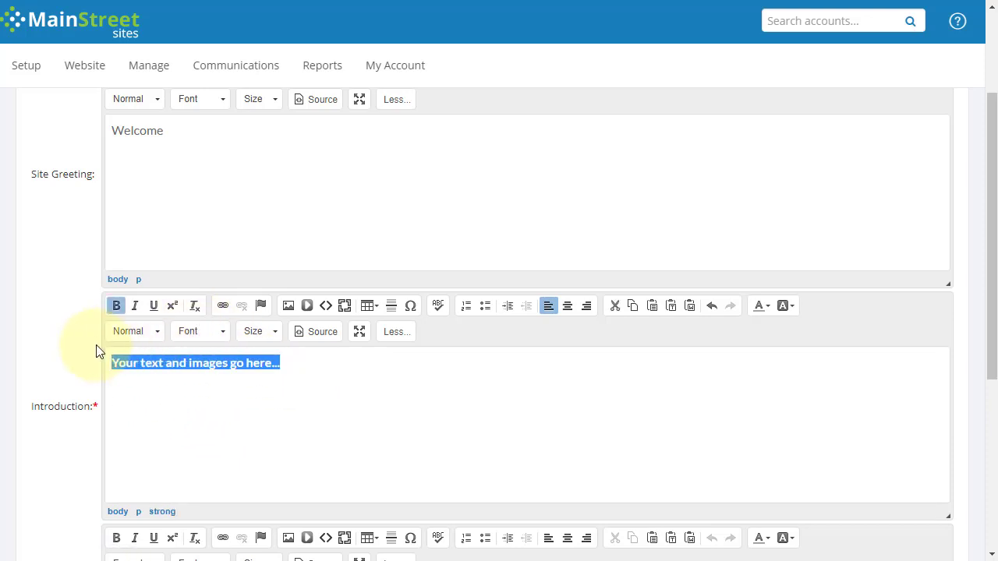
pyautogui.click(194, 305)
# Add the text "classes are here" below the existing Introduction text and link it to the built-in Classes page
pyautogui.click(218, 431)
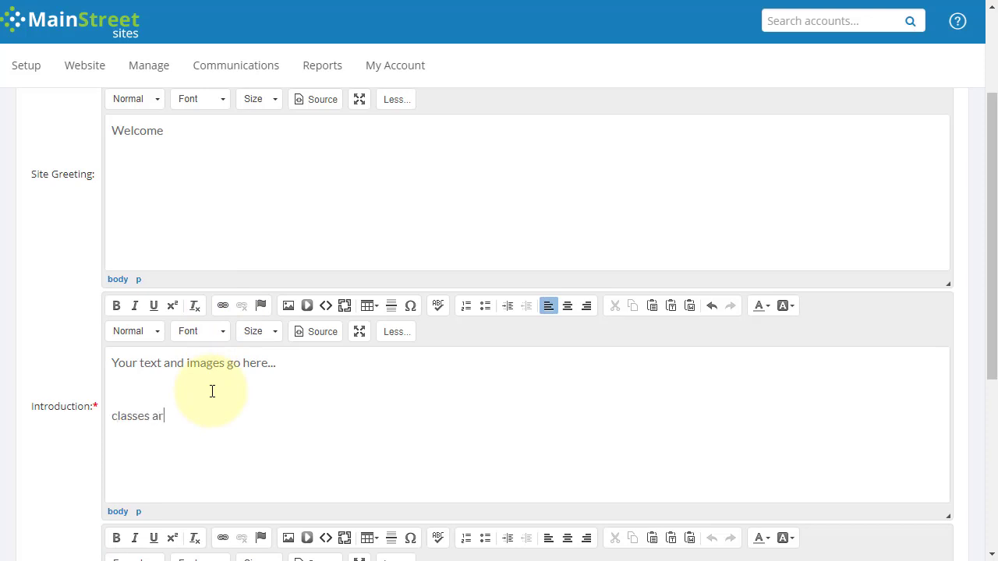
pyautogui.write('here')
pyautogui.hotkey('shift', 'Home')
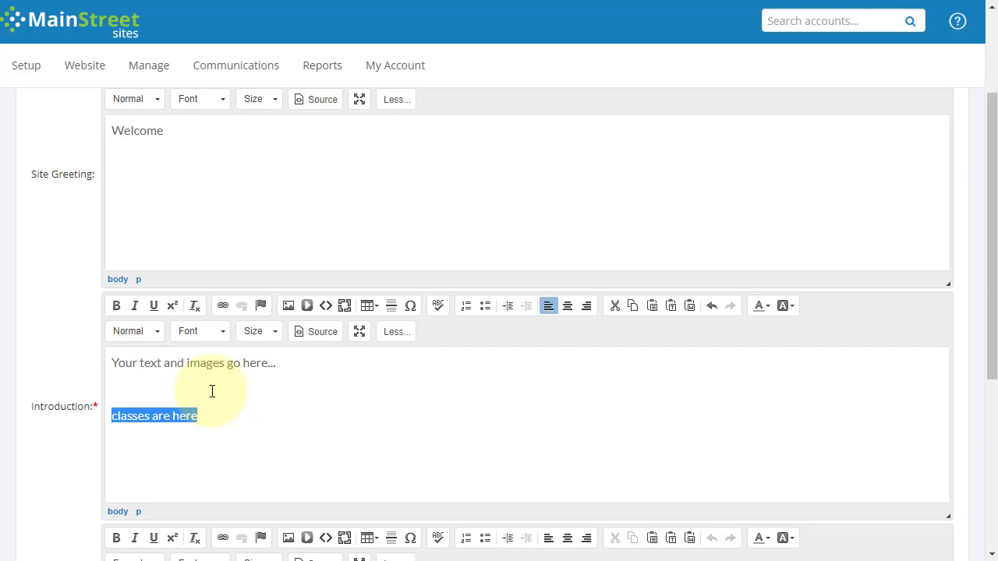
pyautogui.click(222, 305)
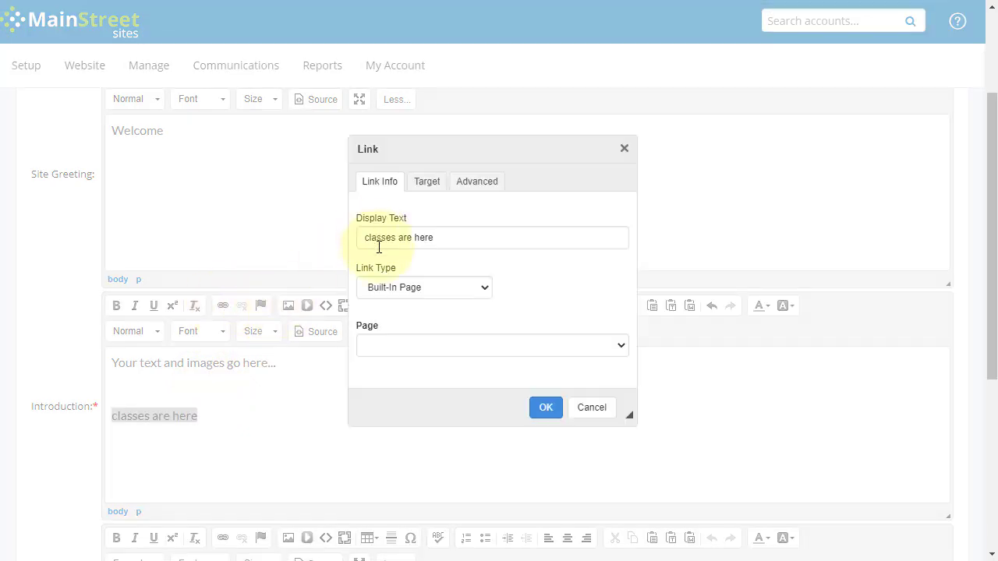
pyautogui.click(410, 347)
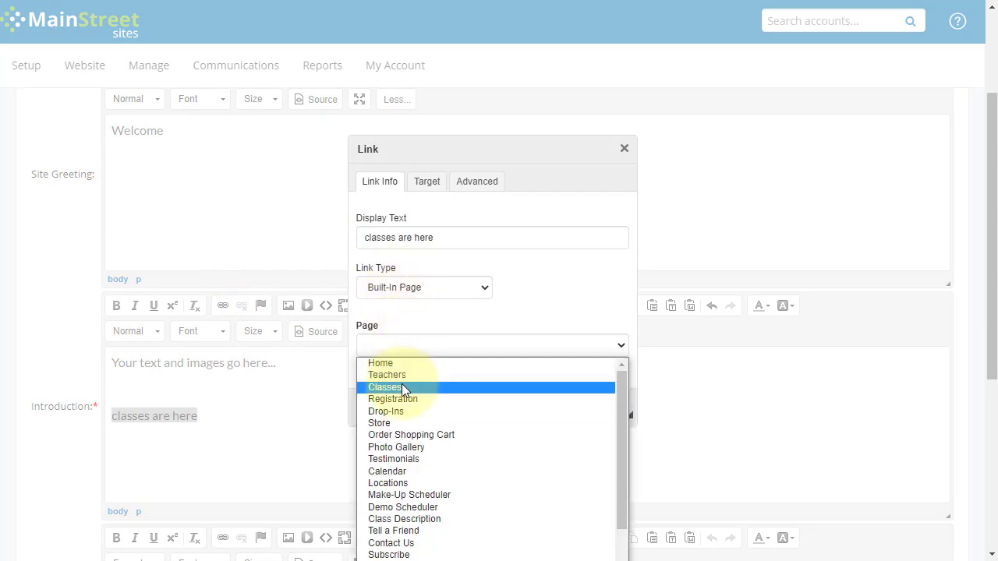
pyautogui.click(402, 387)
pyautogui.click(543, 407)
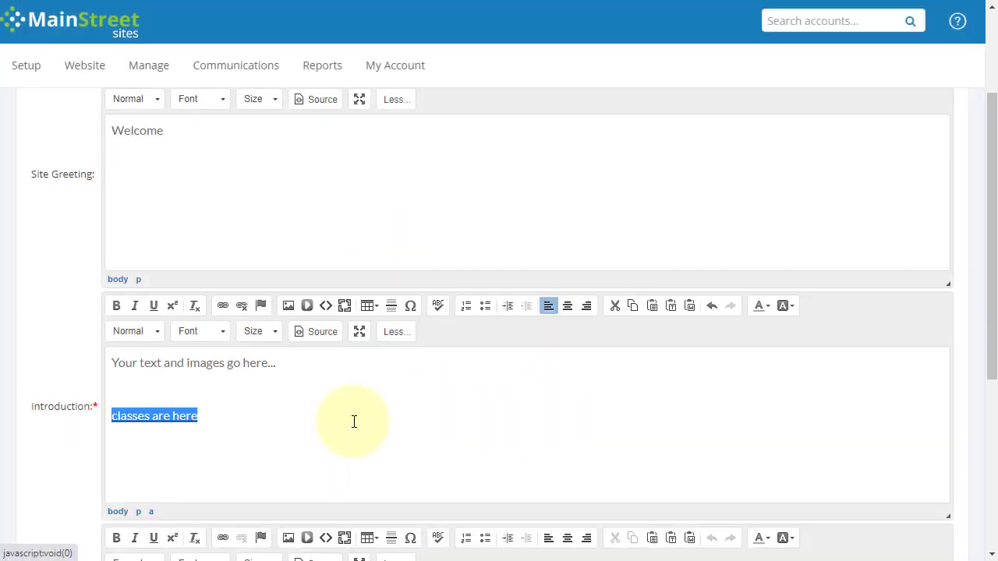
# Choose dance2.png from the Image Vault for a new image below the classes link and set its height to 100
pyautogui.click(302, 417)
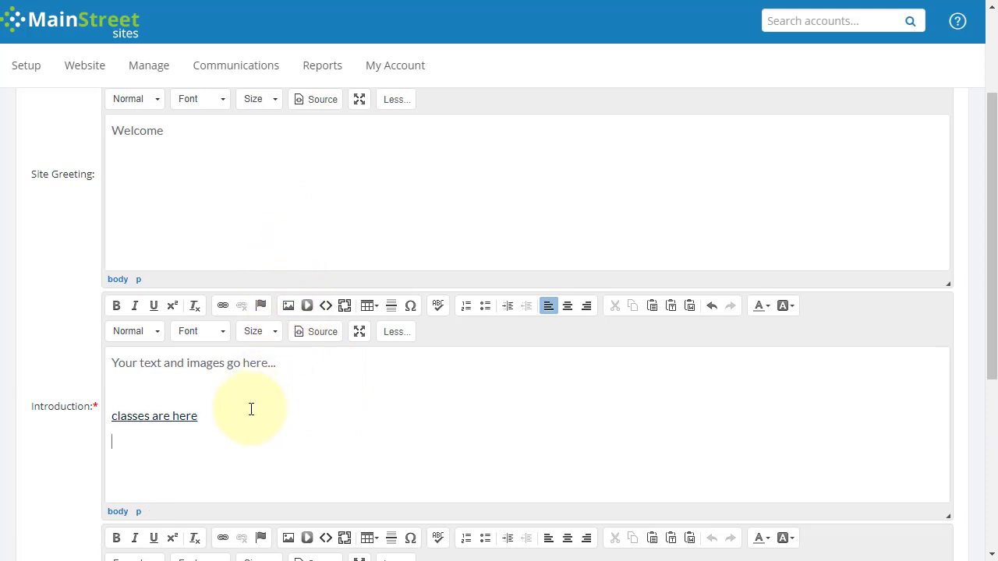
pyautogui.click(287, 306)
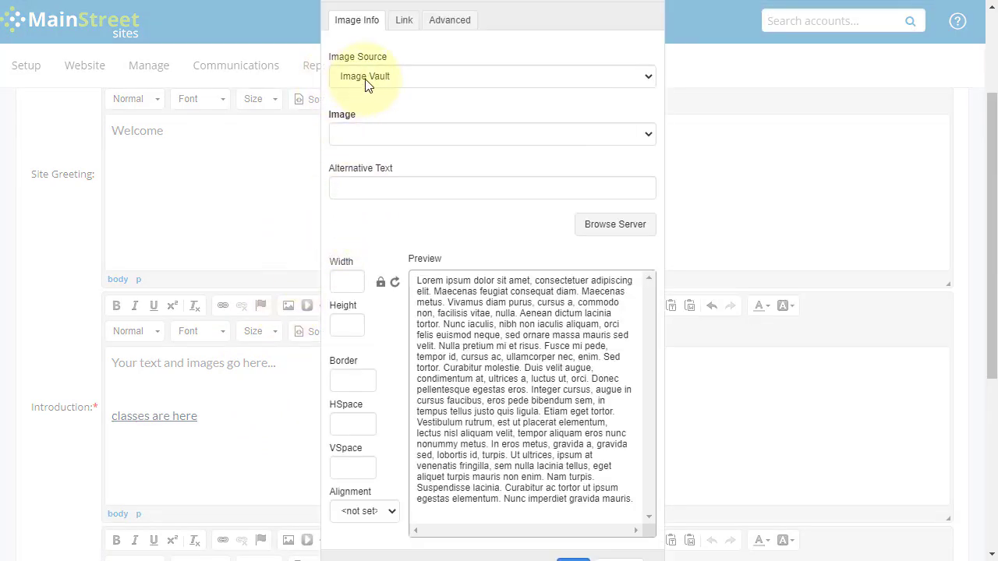
pyautogui.click(360, 138)
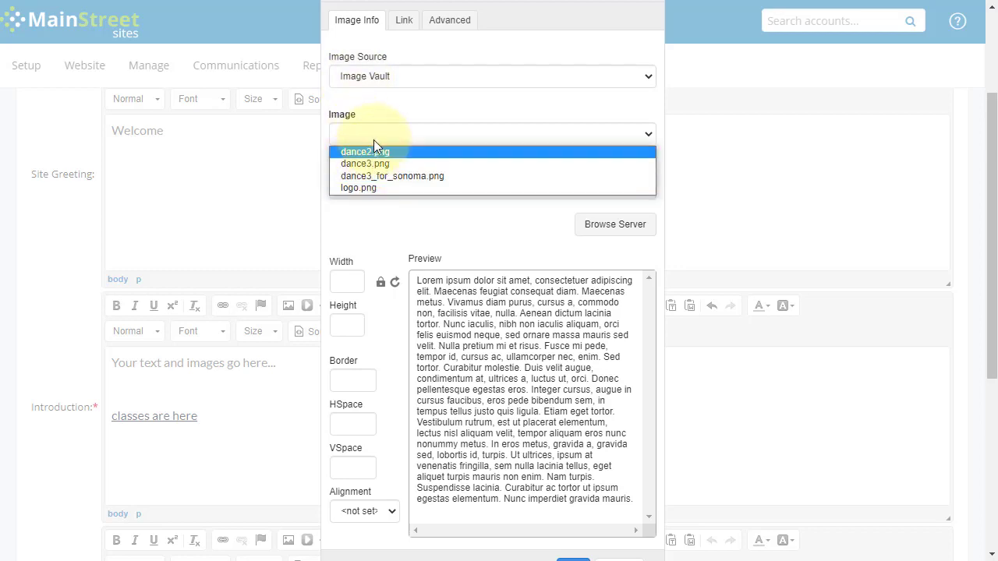
pyautogui.click(375, 152)
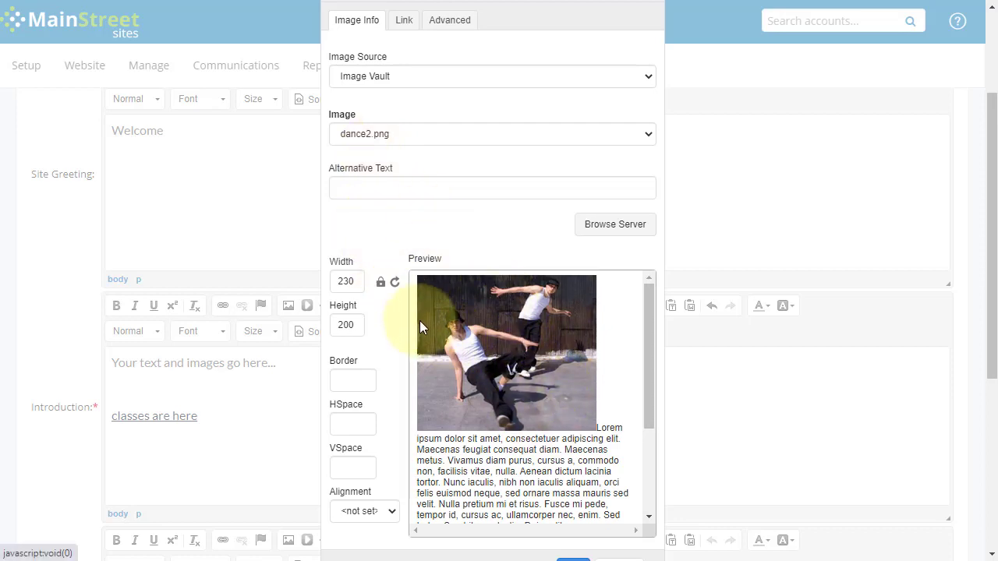
pyautogui.click(342, 325)
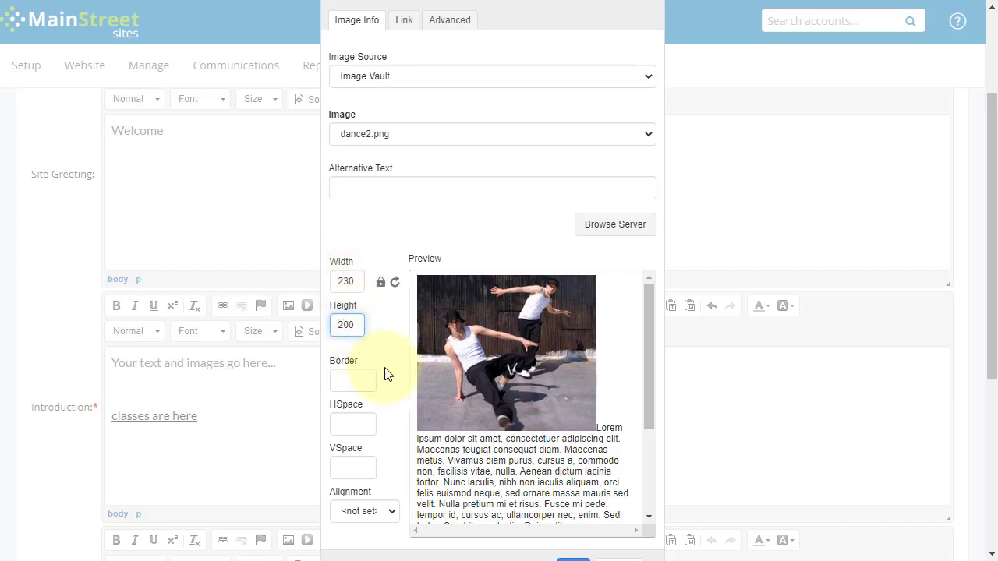
pyautogui.press('BackSpace')
pyautogui.write('1')
pyautogui.click(388, 361)
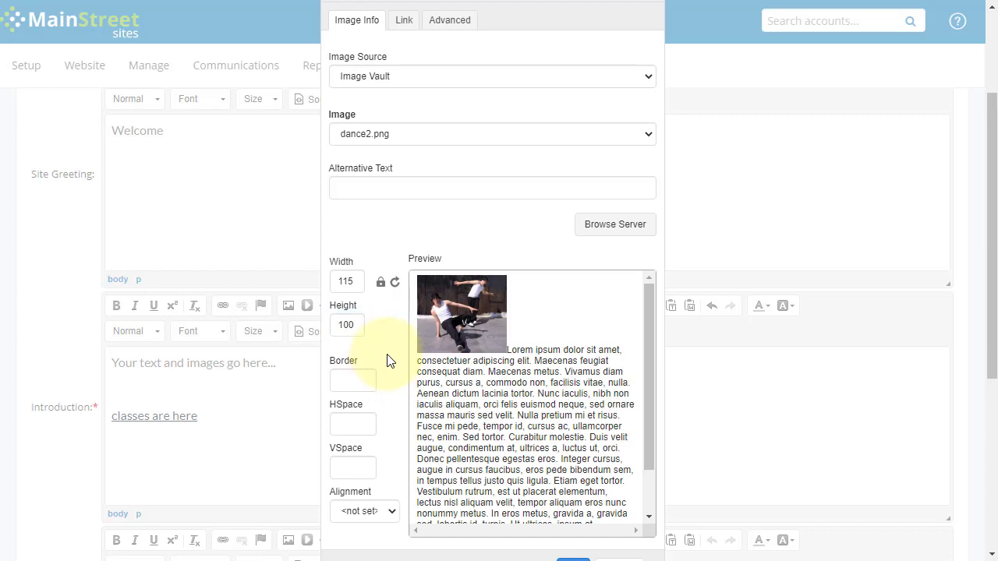
# Set the image's horizontal and vertical spacing to 20
pyautogui.click(354, 379)
pyautogui.click(354, 426)
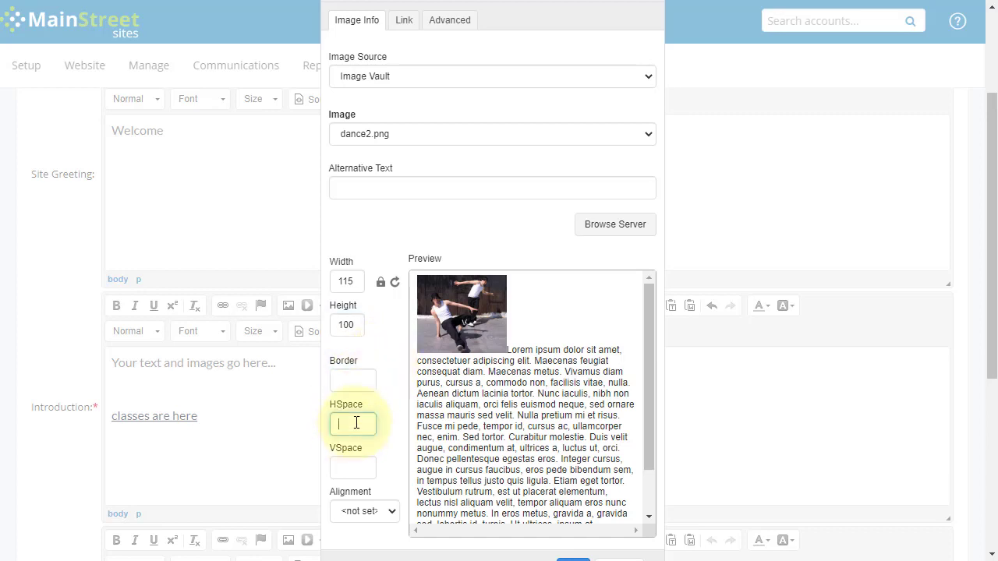
pyautogui.write('20')
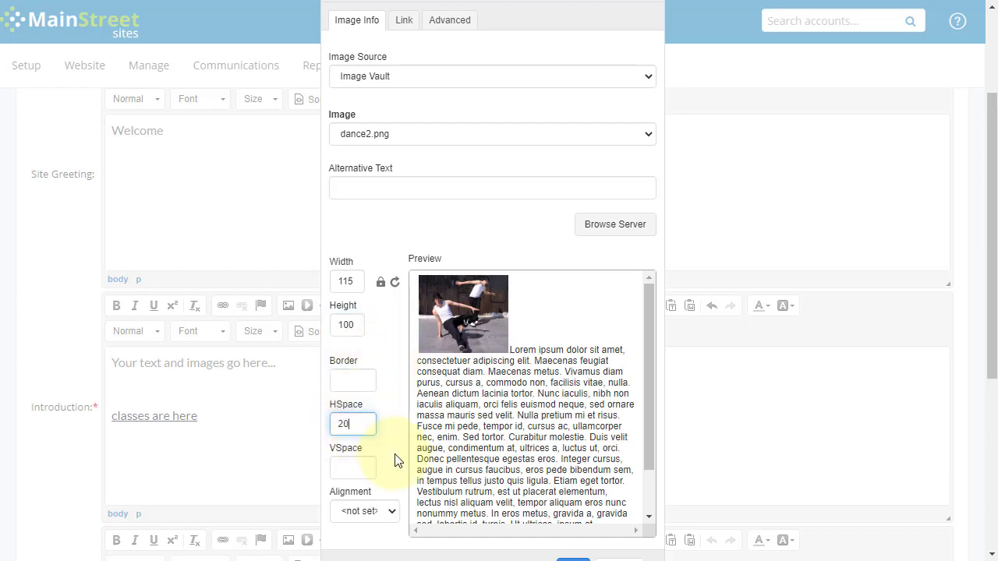
pyautogui.click(355, 472)
pyautogui.write('20')
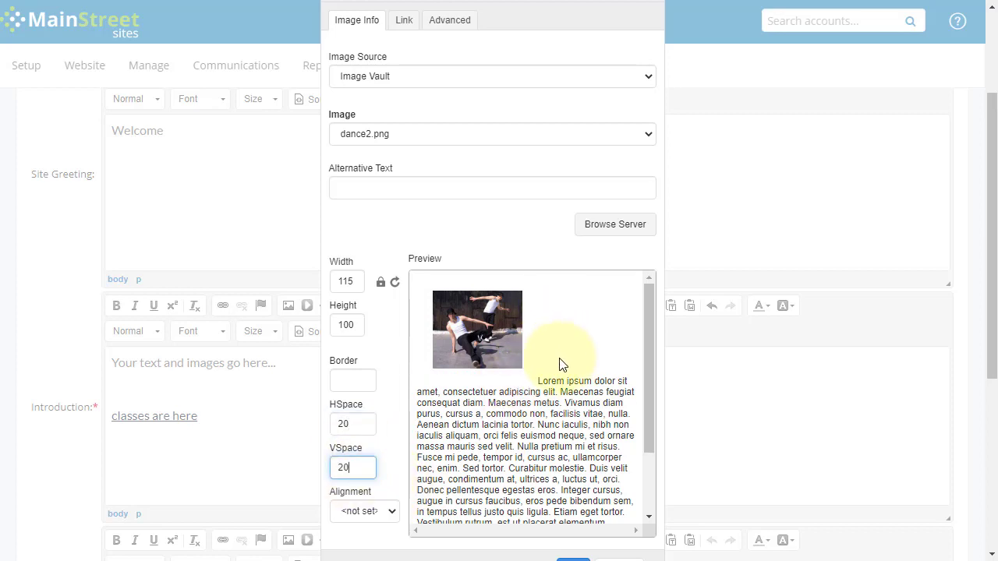
# Insert the image with Right alignment and add the text "Text will flow around the image." beside it
pyautogui.click(365, 511)
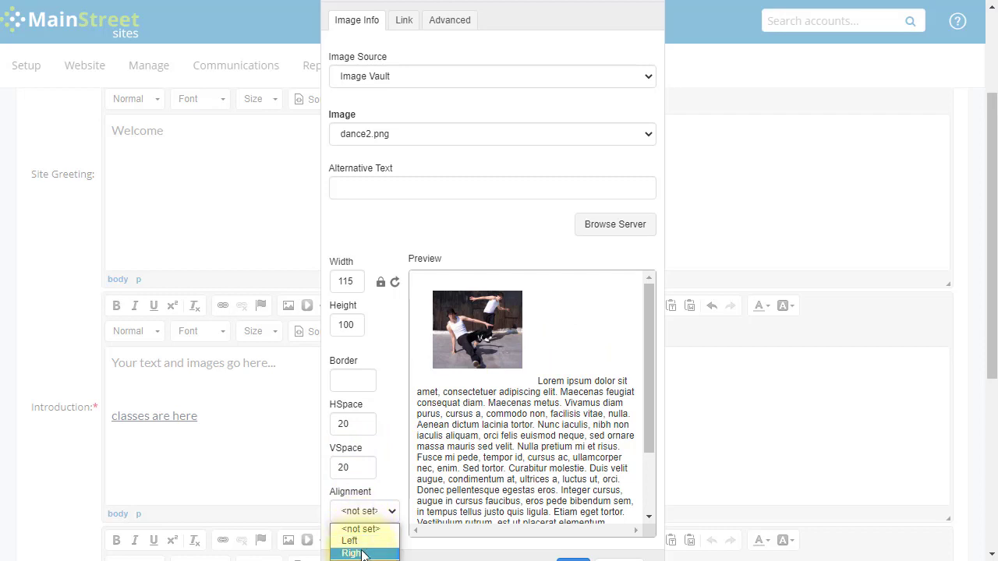
pyautogui.click(363, 554)
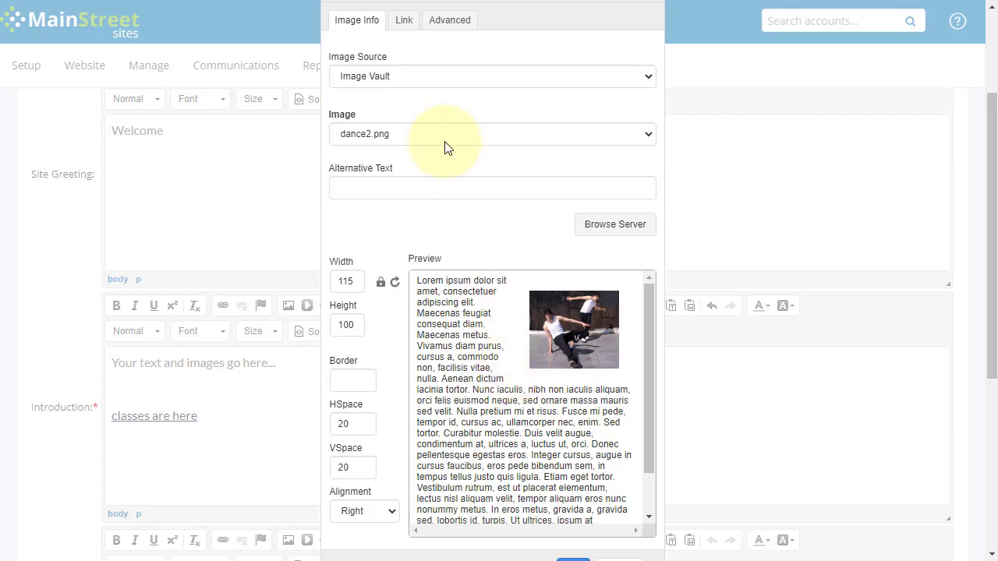
pyautogui.scroll(-2, 461, 180)
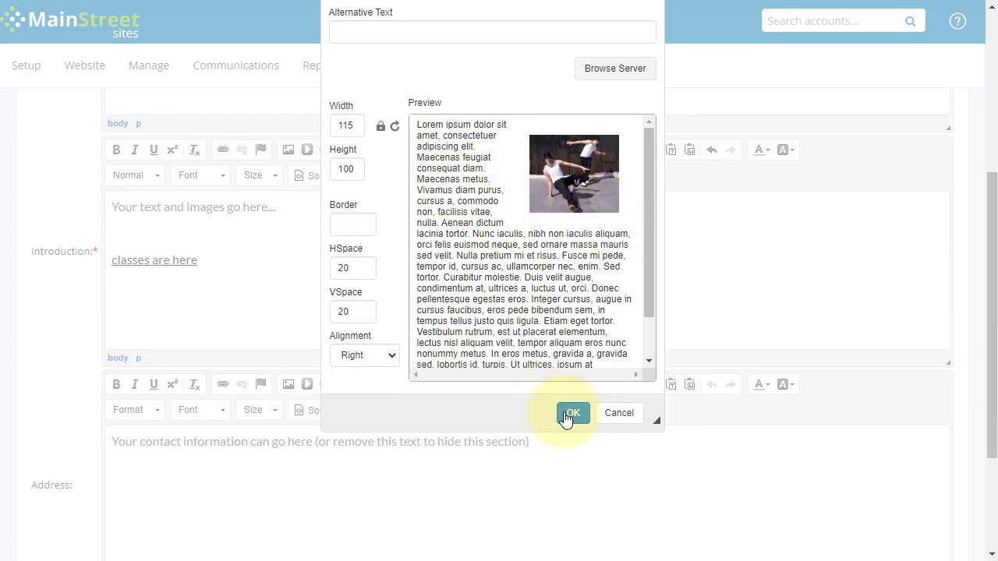
pyautogui.click(568, 415)
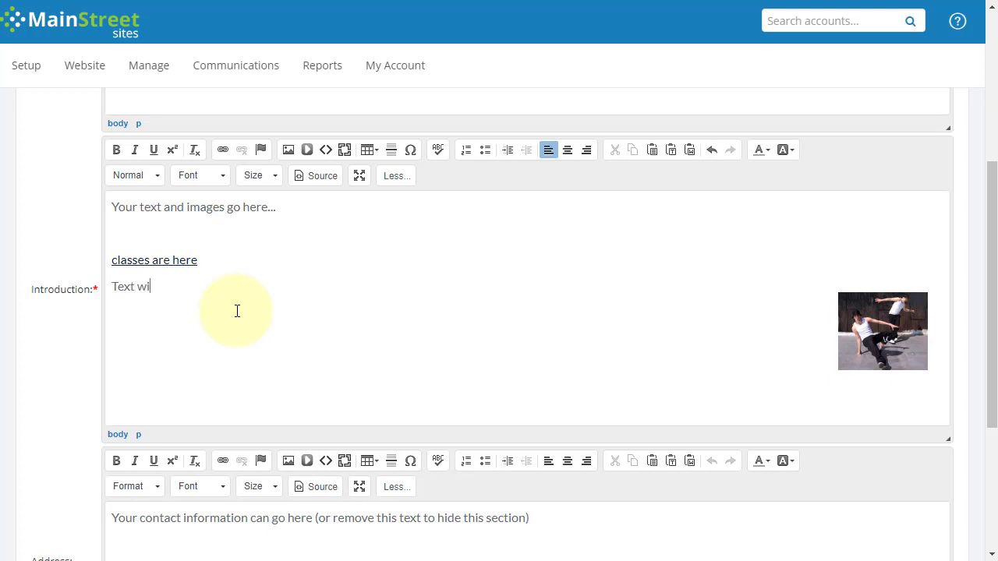
pyautogui.write('Text will flow around the image.')
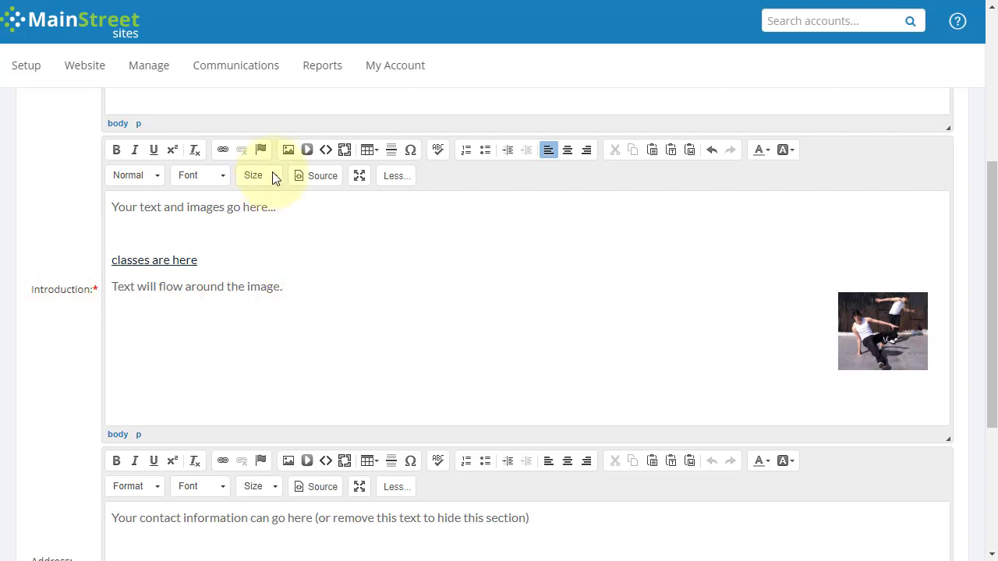
# Examine the stock Dance photos offered as an image source for the Introduction
pyautogui.click(288, 149)
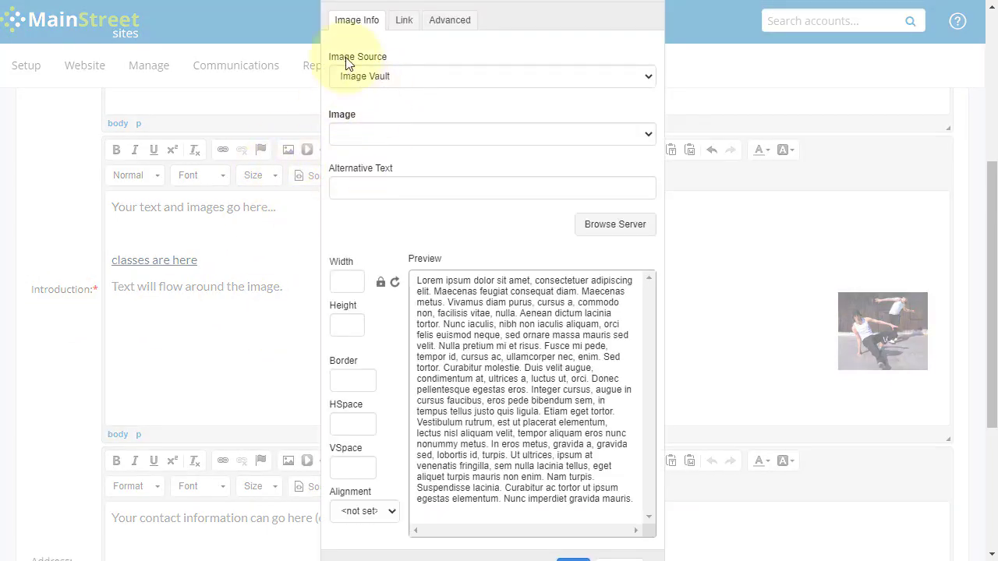
pyautogui.click(409, 78)
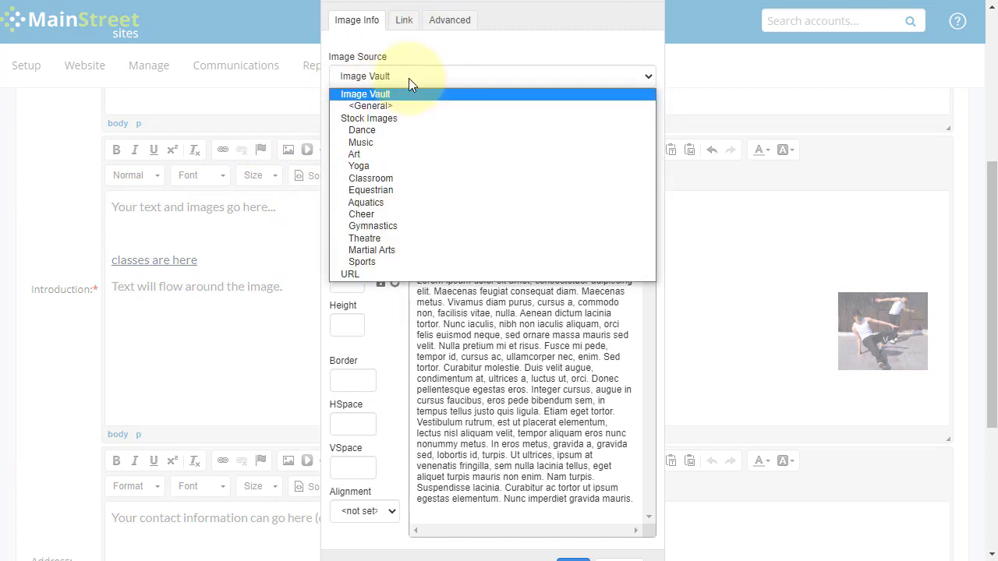
pyautogui.click(403, 130)
pyautogui.click(413, 139)
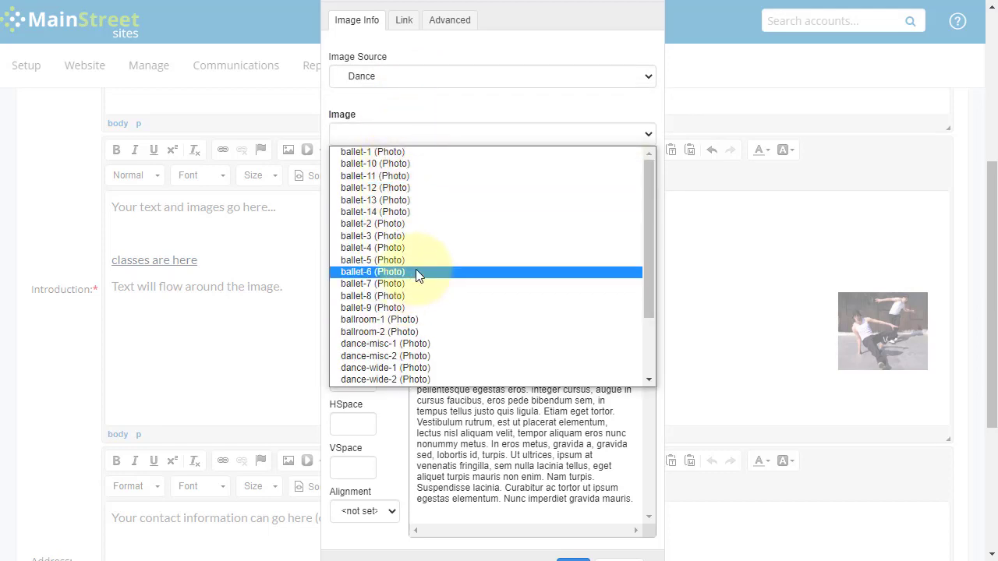
pyautogui.click(592, 134)
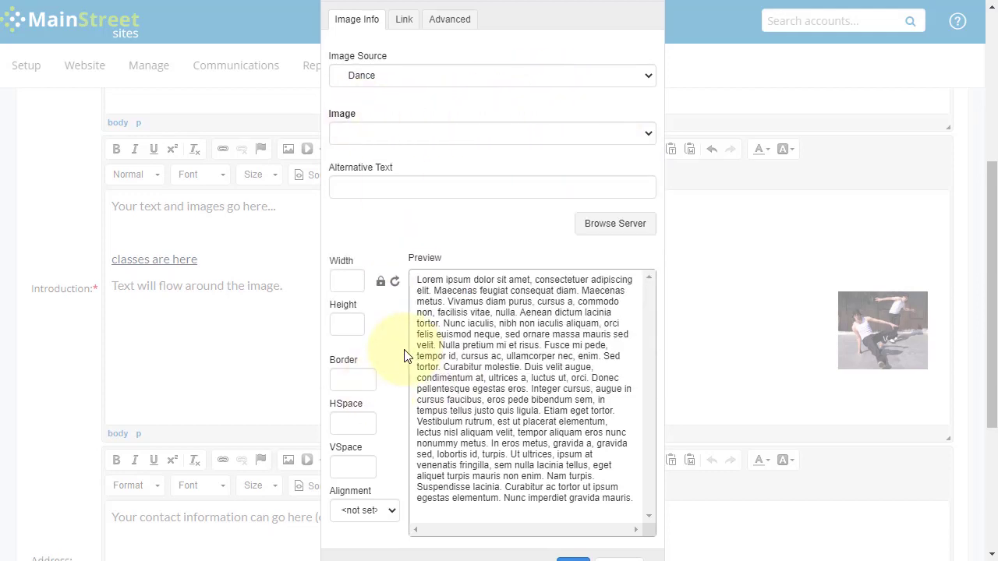
pyautogui.scroll(-1, 404, 349)
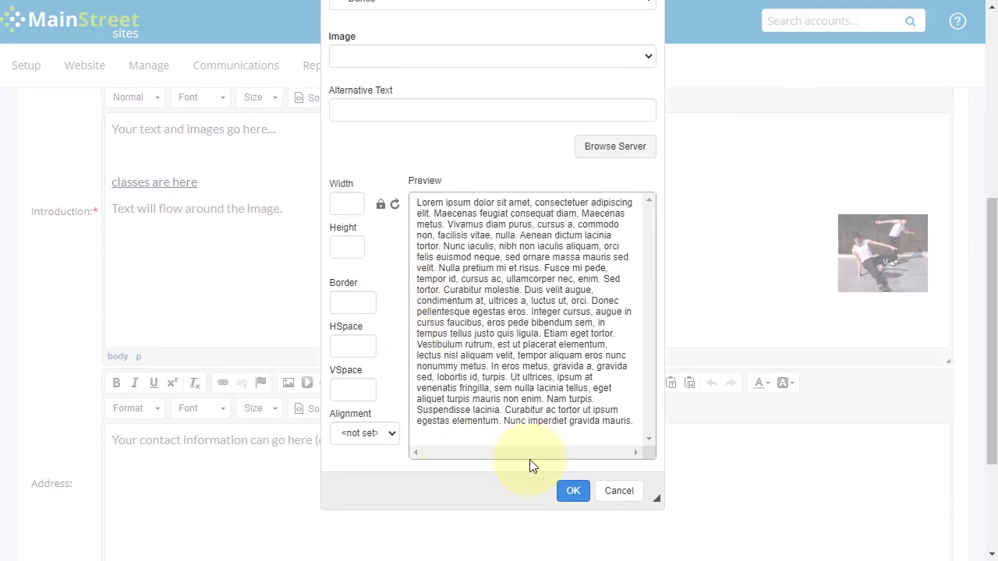
pyautogui.click(633, 493)
pyautogui.click(560, 65)
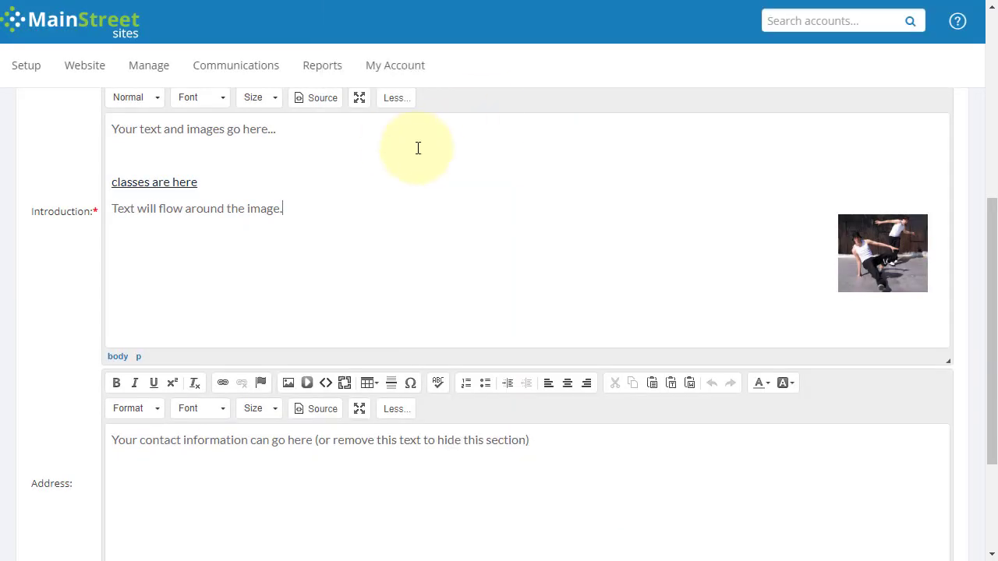
# Examine the Introduction editor's media item, special character and reduced toolbar options
pyautogui.scroll(2, 400, 318)
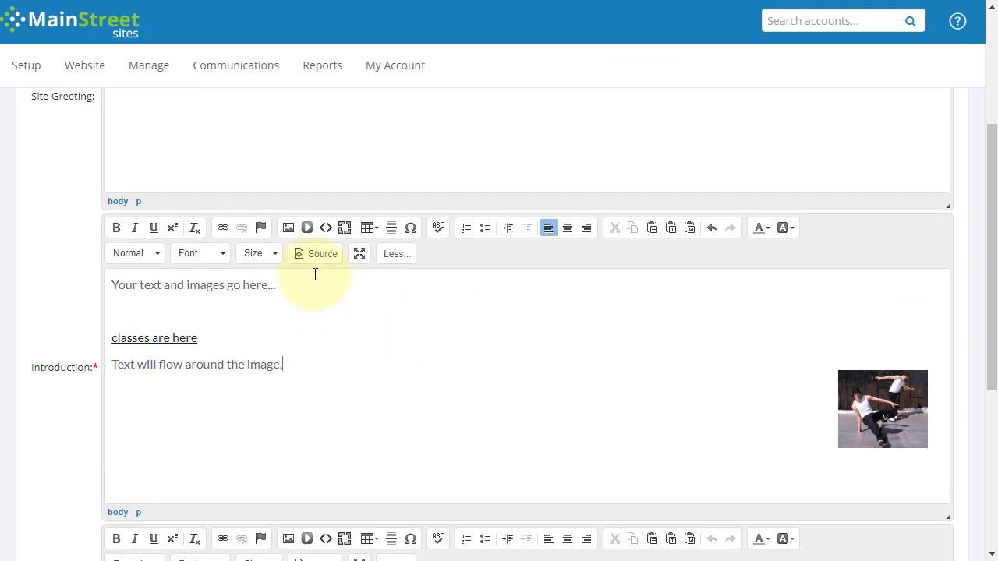
pyautogui.click(306, 228)
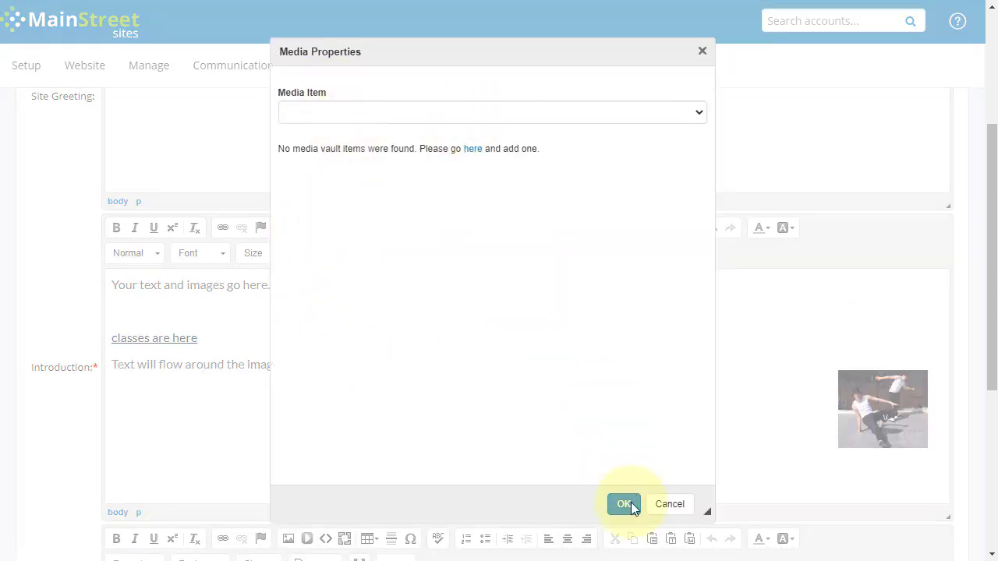
pyautogui.click(670, 505)
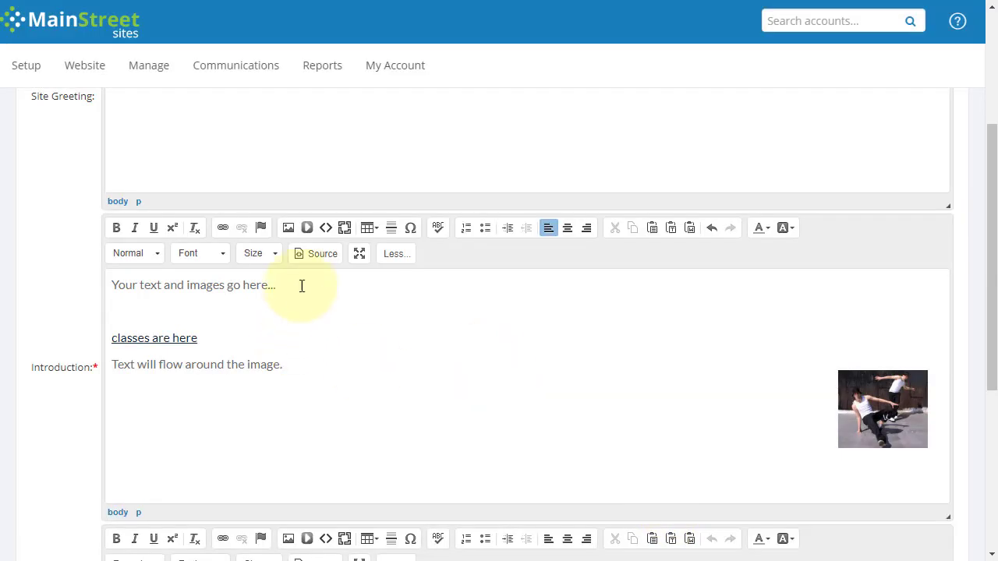
pyautogui.click(409, 228)
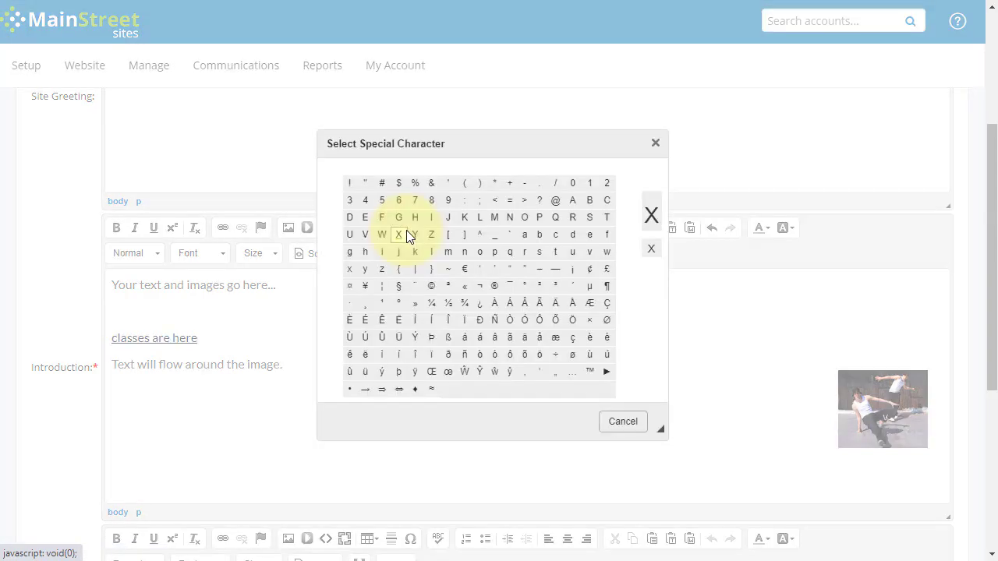
pyautogui.click(655, 144)
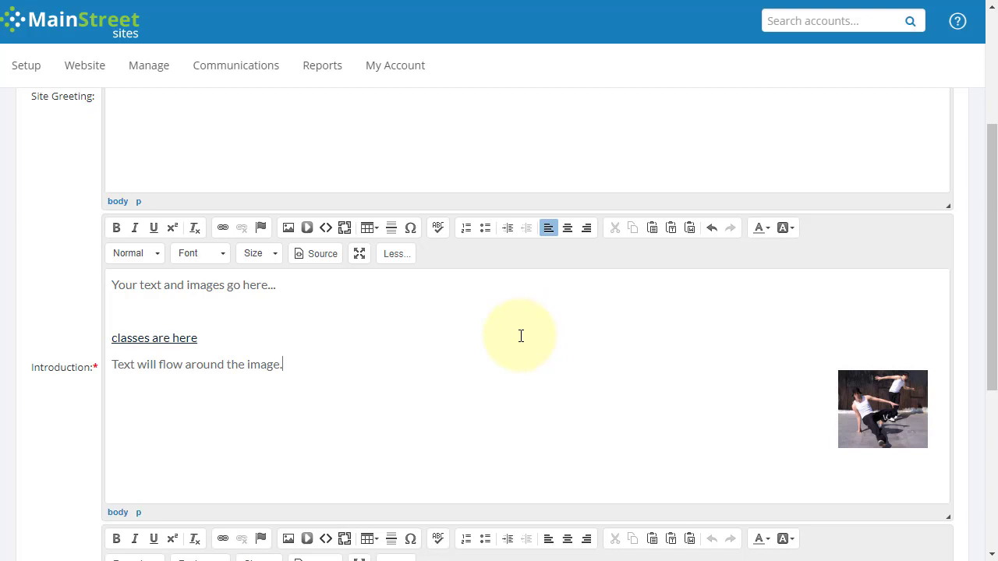
pyautogui.click(399, 255)
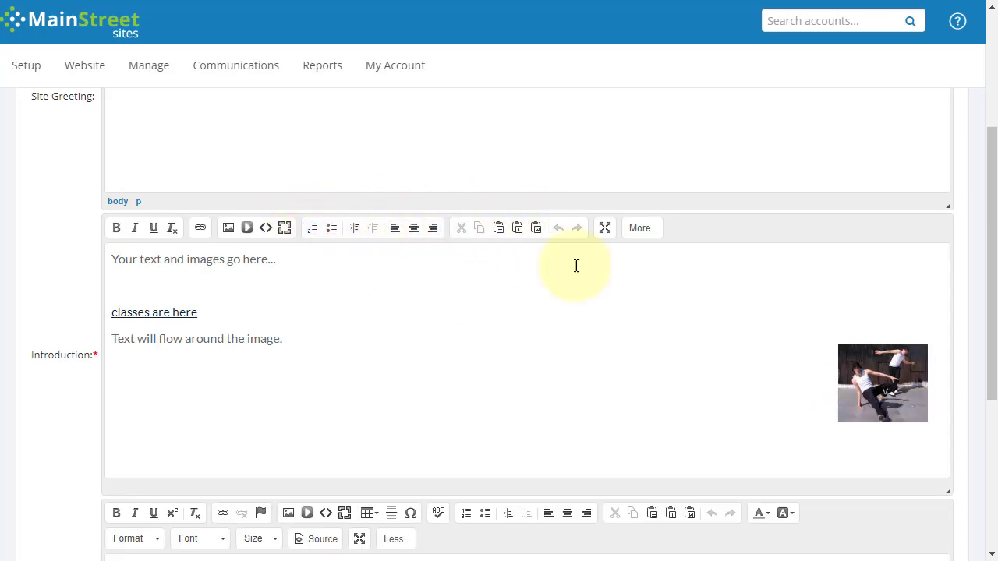
pyautogui.click(641, 228)
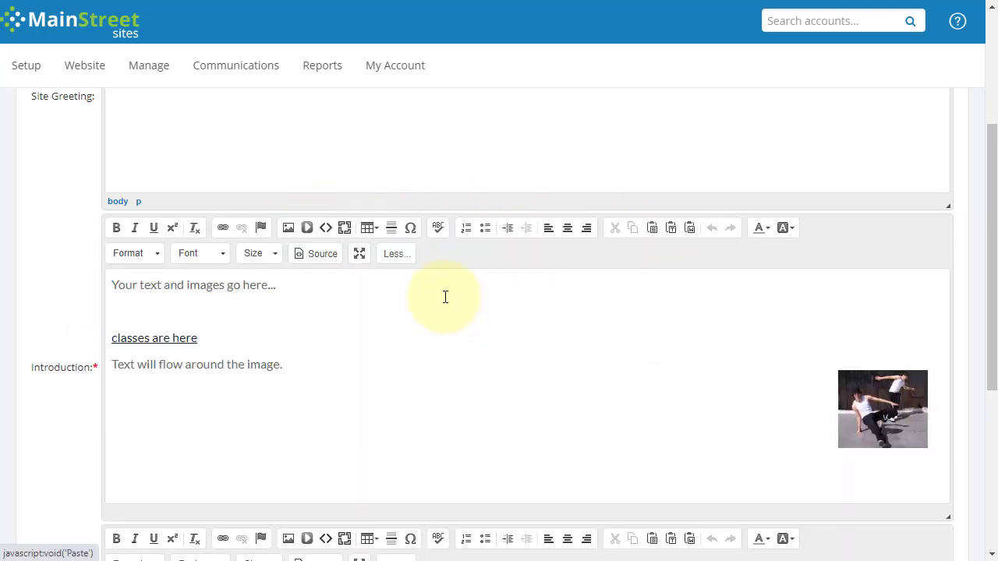
# Add empty lines below the Introduction text and insert the wide dancer picture there from the sample_images folder
pyautogui.click(489, 336)
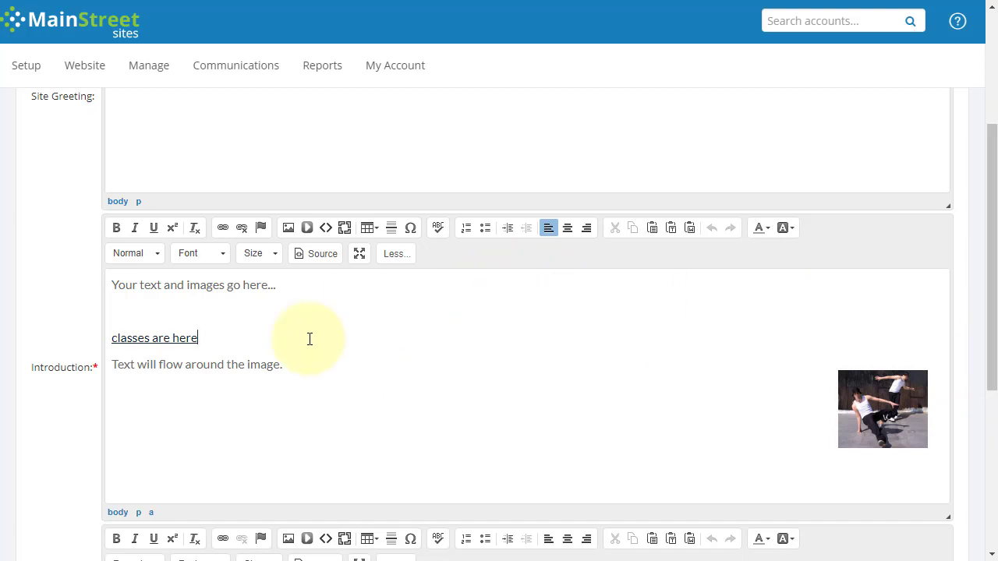
pyautogui.click(292, 394)
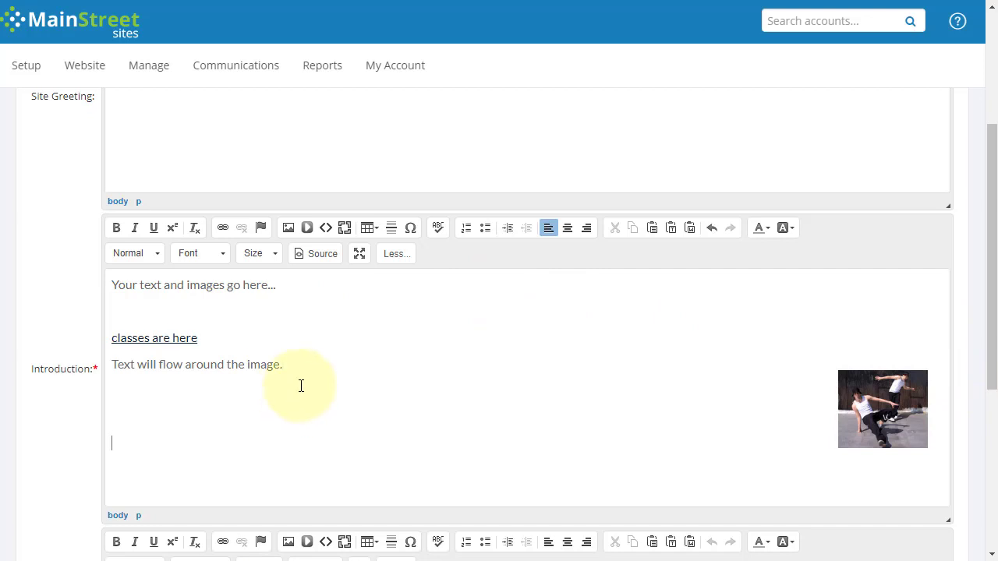
pyautogui.scroll(-2, 300, 385)
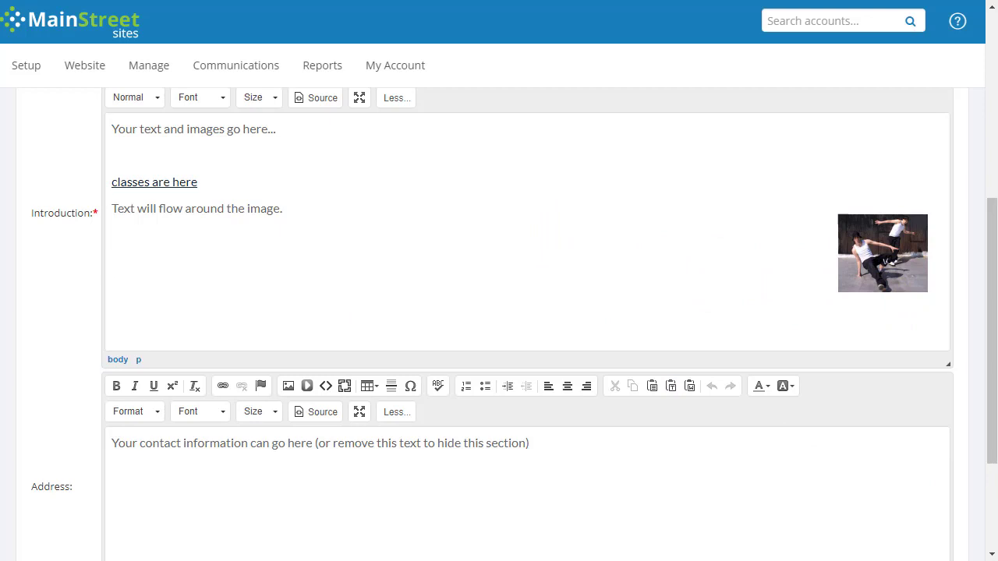
pyautogui.moveTo(997, 117); pyautogui.dragTo(997, 189)
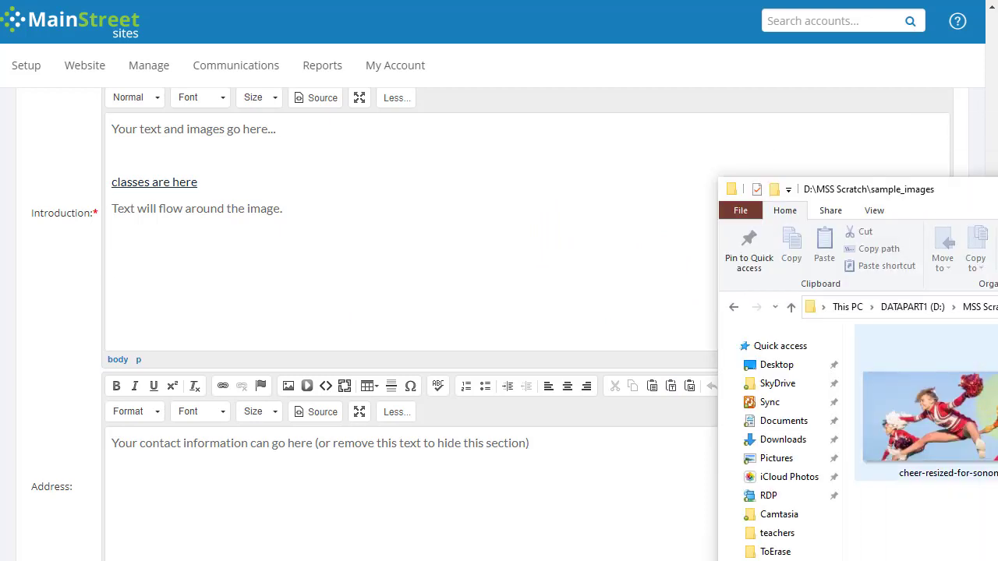
pyautogui.scroll(-2, 926, 402)
pyautogui.moveTo(955, 417); pyautogui.dragTo(385, 288)
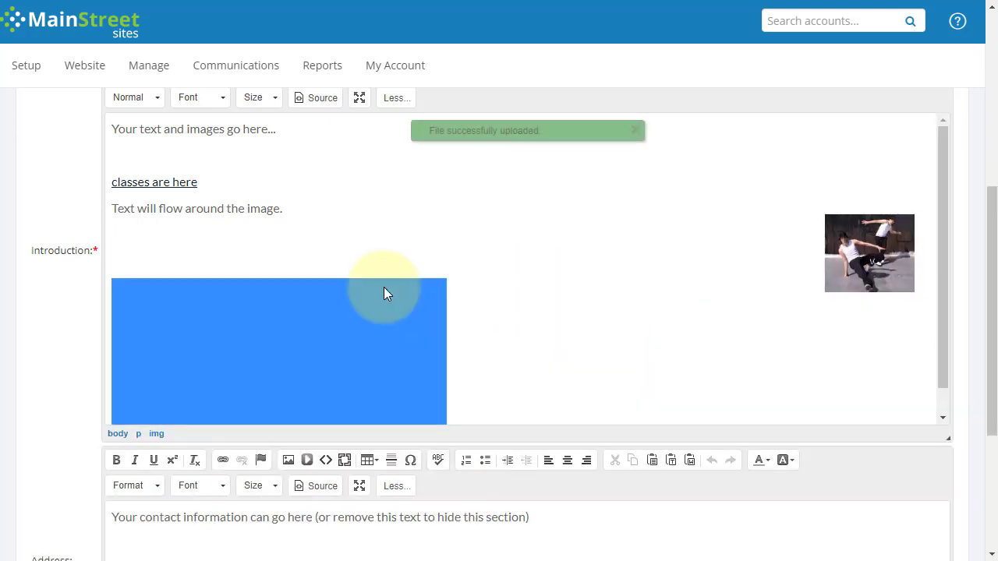
pyautogui.click(503, 302)
# Review the wide dancer picture's size, border, spacing and alignment properties in the Introduction, and cancel the dialog
pyautogui.scroll(-1, 525, 303)
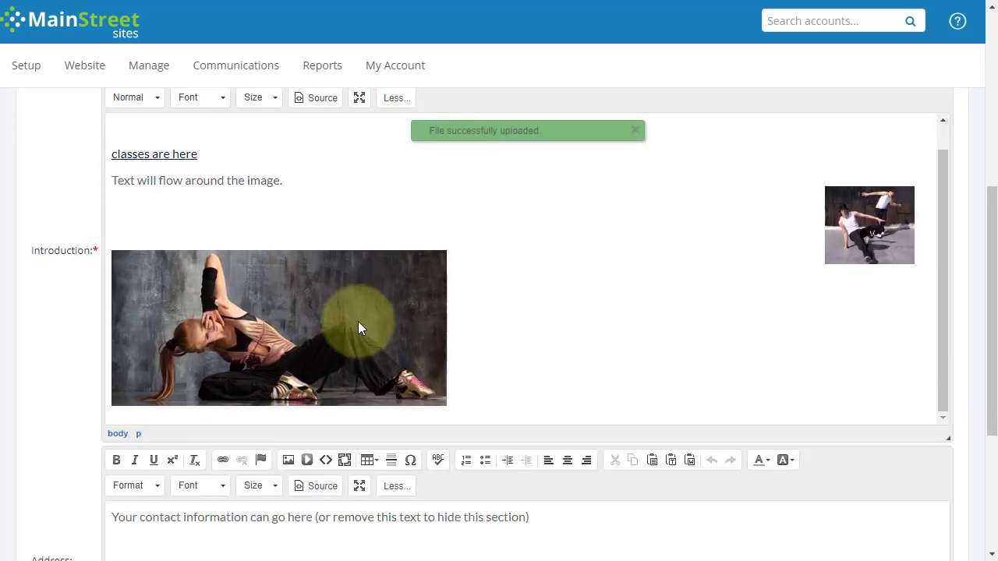
pyautogui.click(280, 306)
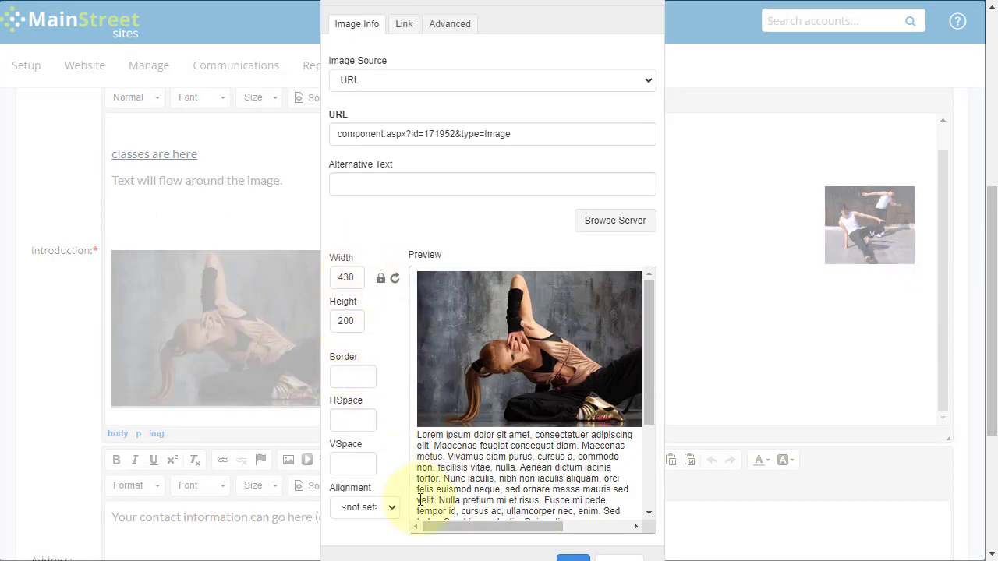
pyautogui.scroll(-3, 637, 305)
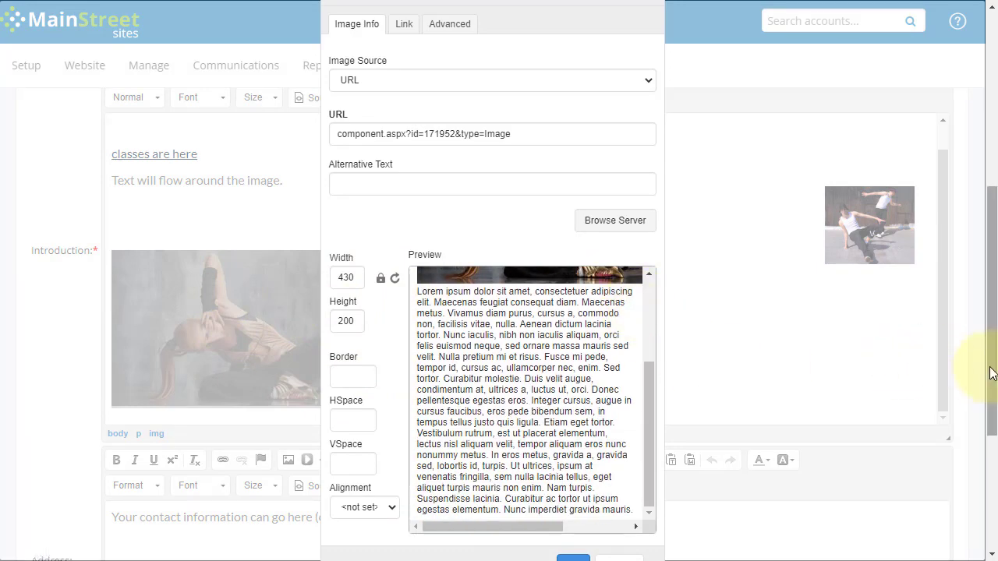
pyautogui.scroll(-2, 987, 367)
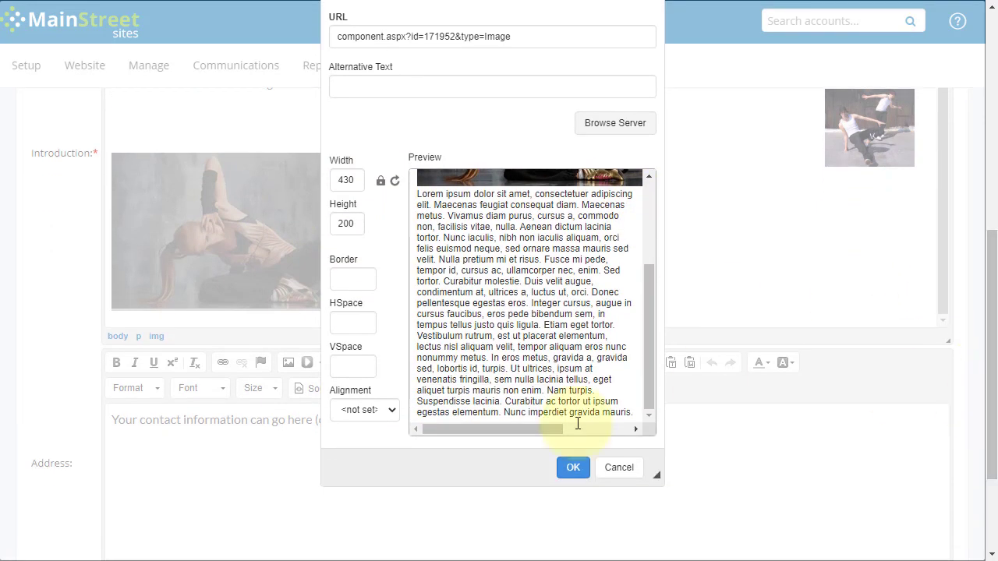
pyautogui.click(619, 468)
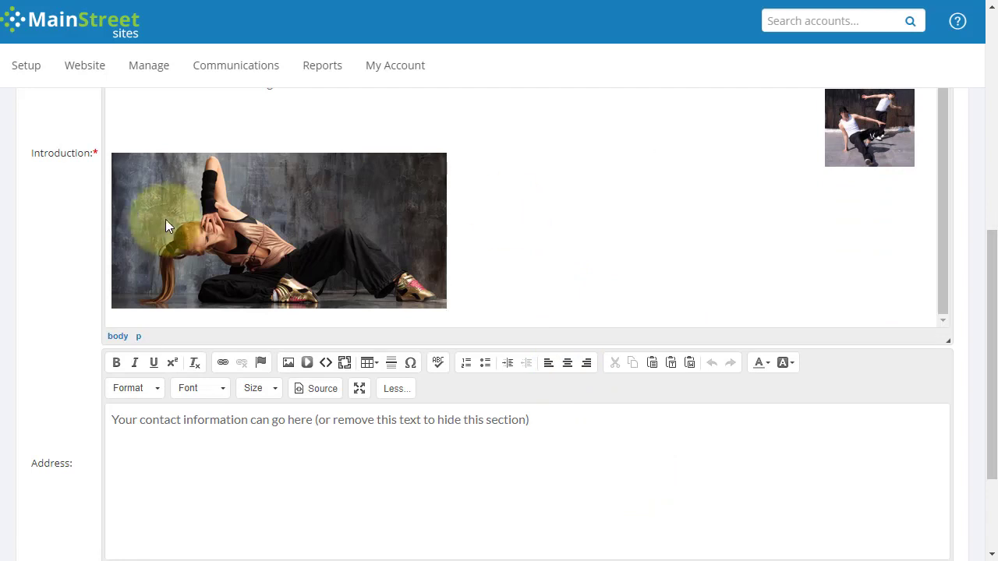
# Examine the Address editor and the Welcome and Contact Us sections on the website's home page
pyautogui.scroll(-2, 73, 241)
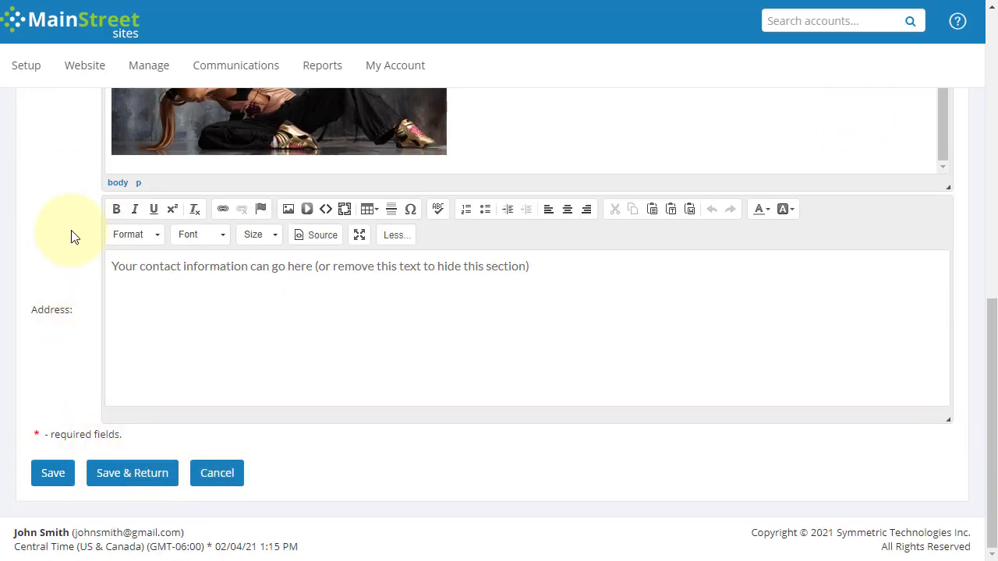
pyautogui.scroll(2, 73, 234)
pyautogui.scroll(1, 270, 226)
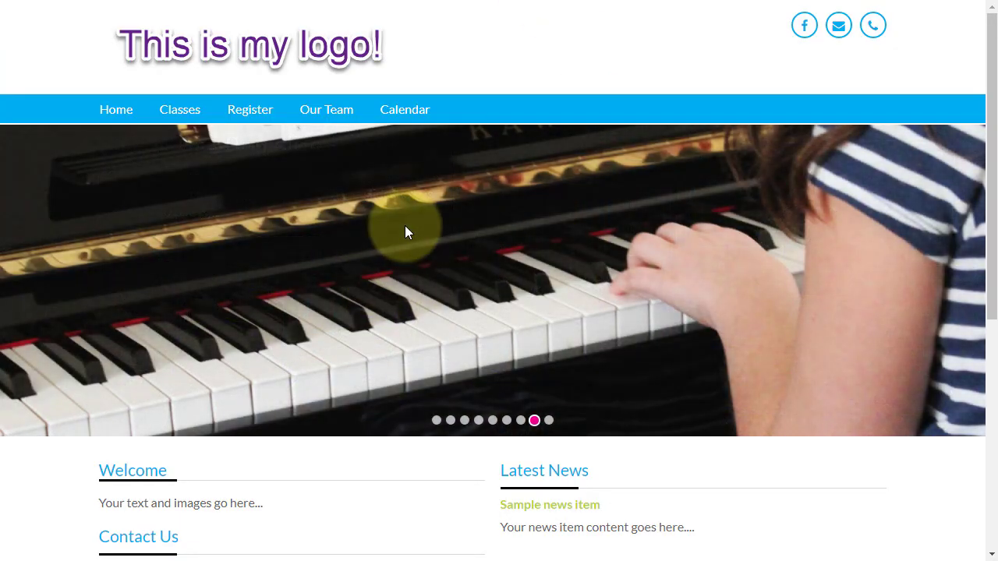
pyautogui.scroll(-2, 409, 257)
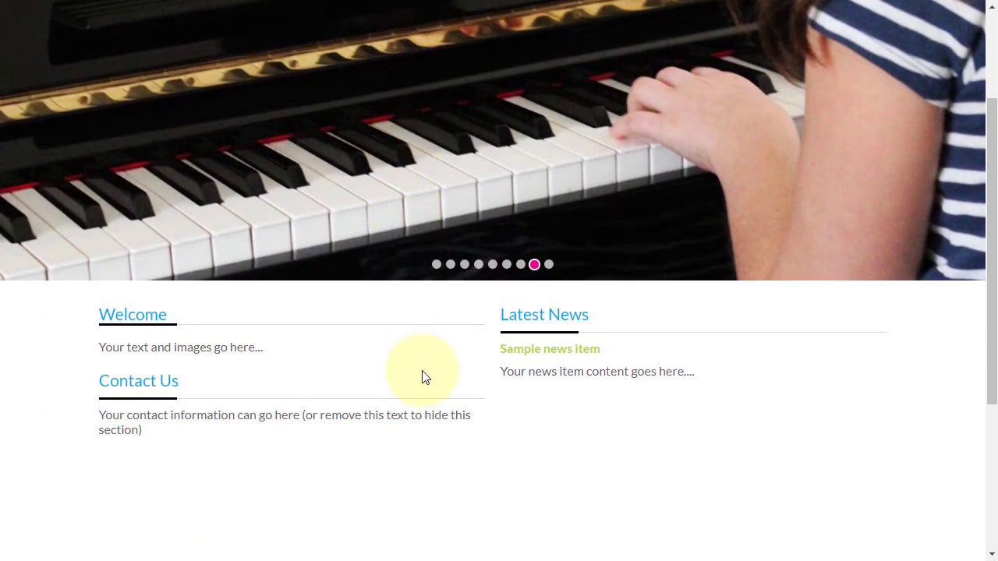
pyautogui.scroll(2, 423, 374)
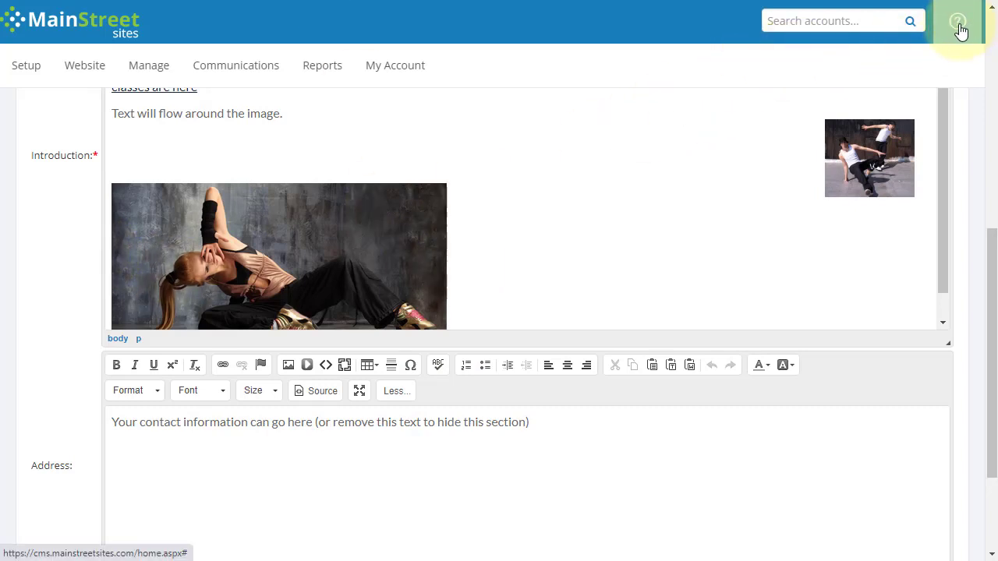
# Open the online help system and browse the Website help topics under General and Vaults
pyautogui.moveTo(959, 30)
pyautogui.click(922, 59)
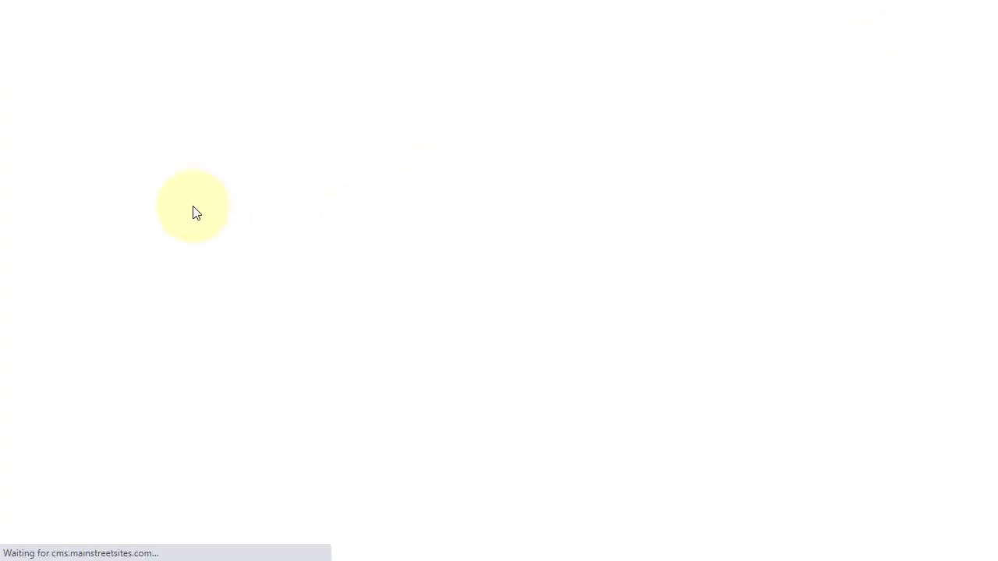
pyautogui.click(58, 134)
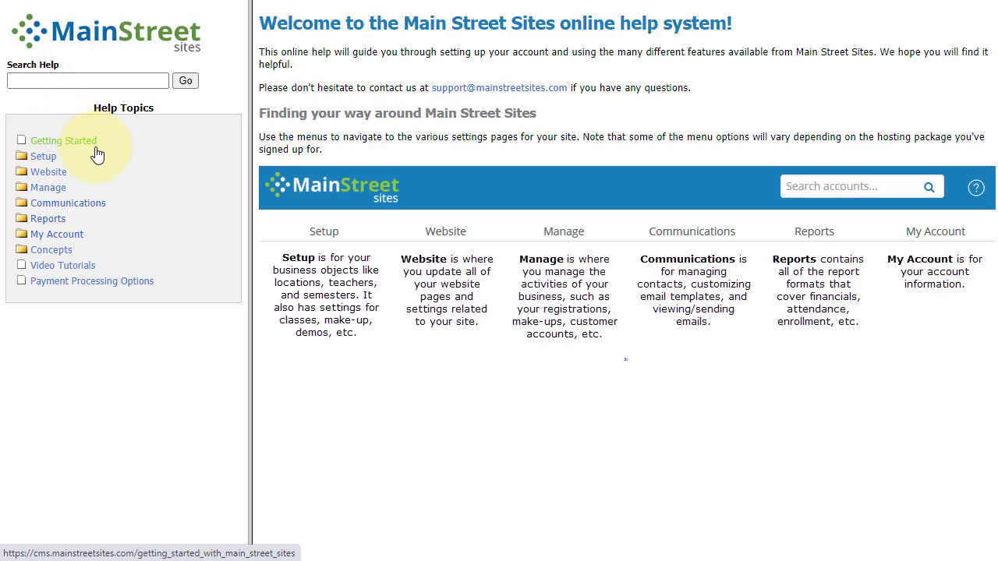
pyautogui.click(43, 173)
pyautogui.click(62, 190)
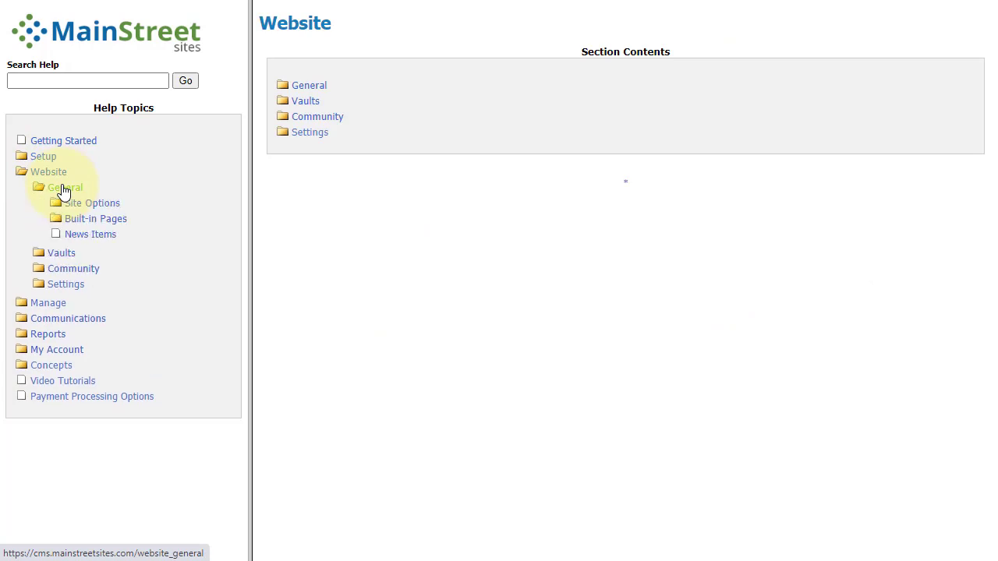
pyautogui.click(57, 252)
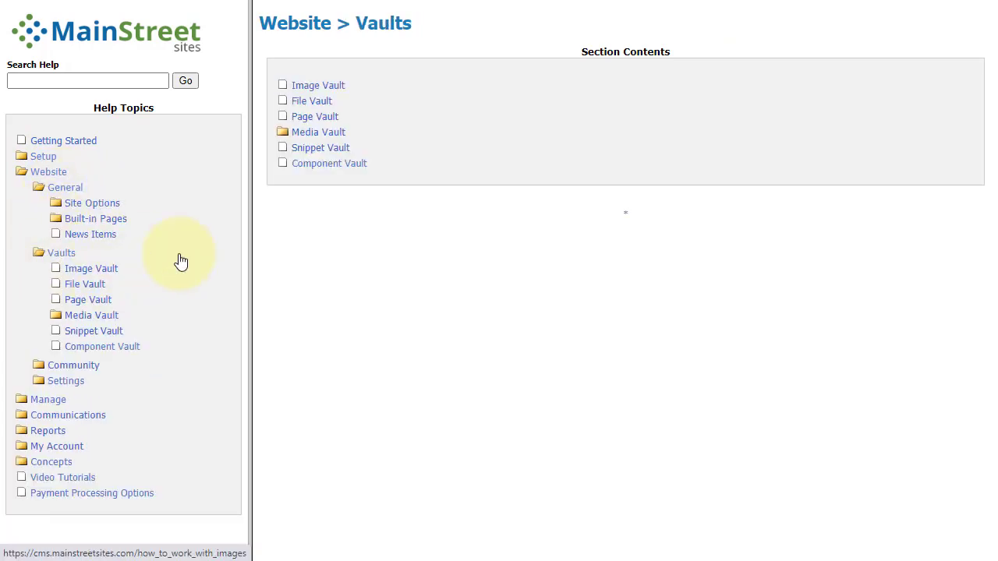